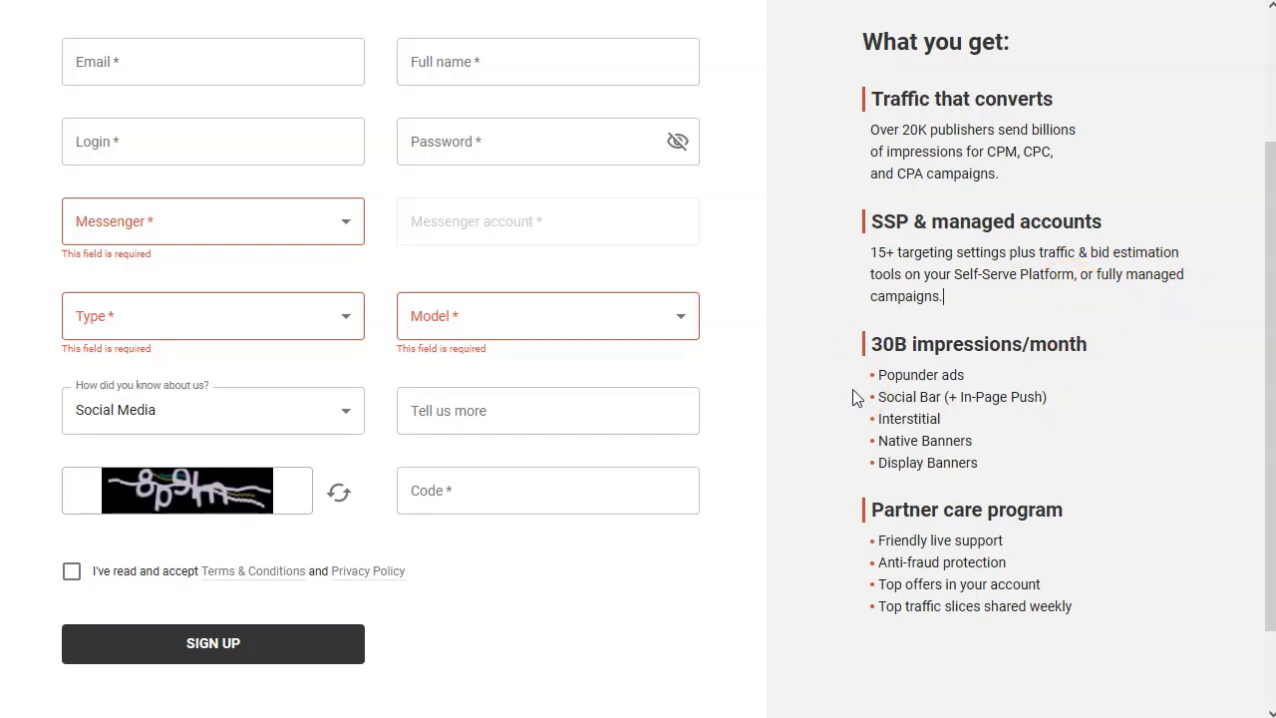
pyautogui.scroll(-2, 844, 390)
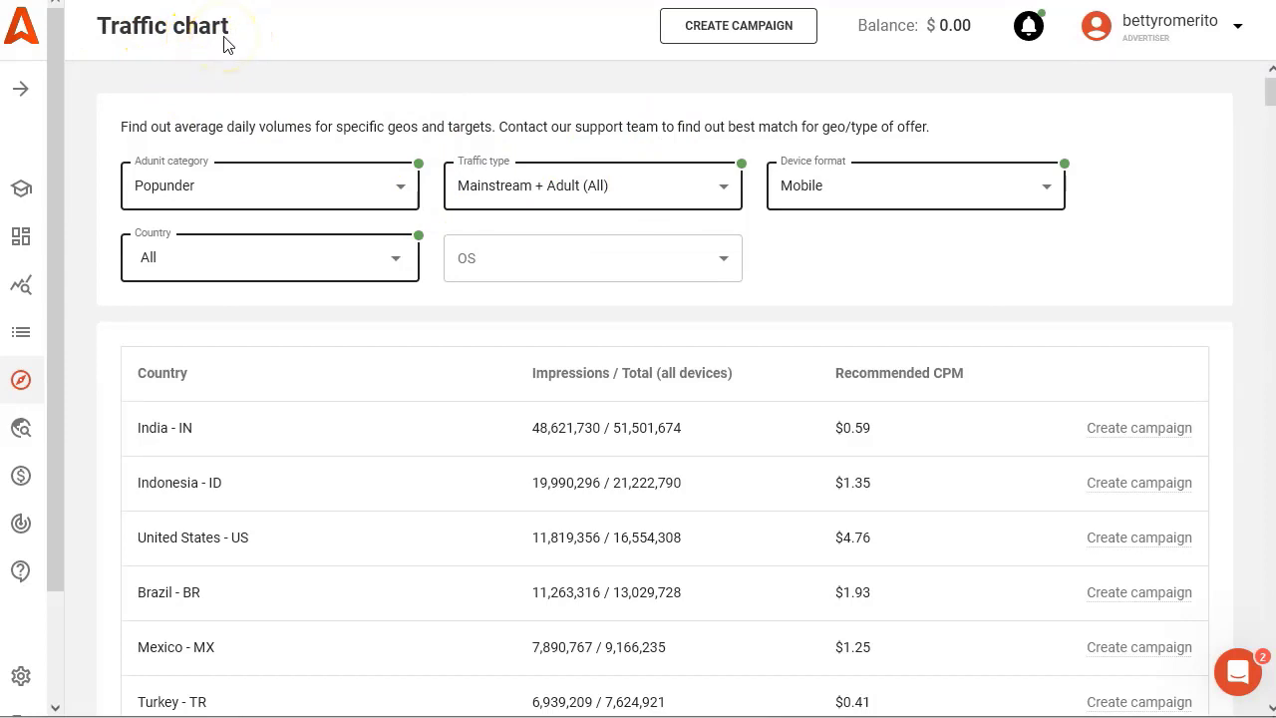
# Filter the traffic chart to the Social Bar ad unit, Mainstream traffic and Mobile devices
pyautogui.click(294, 187)
pyautogui.click(208, 267)
pyautogui.click(499, 188)
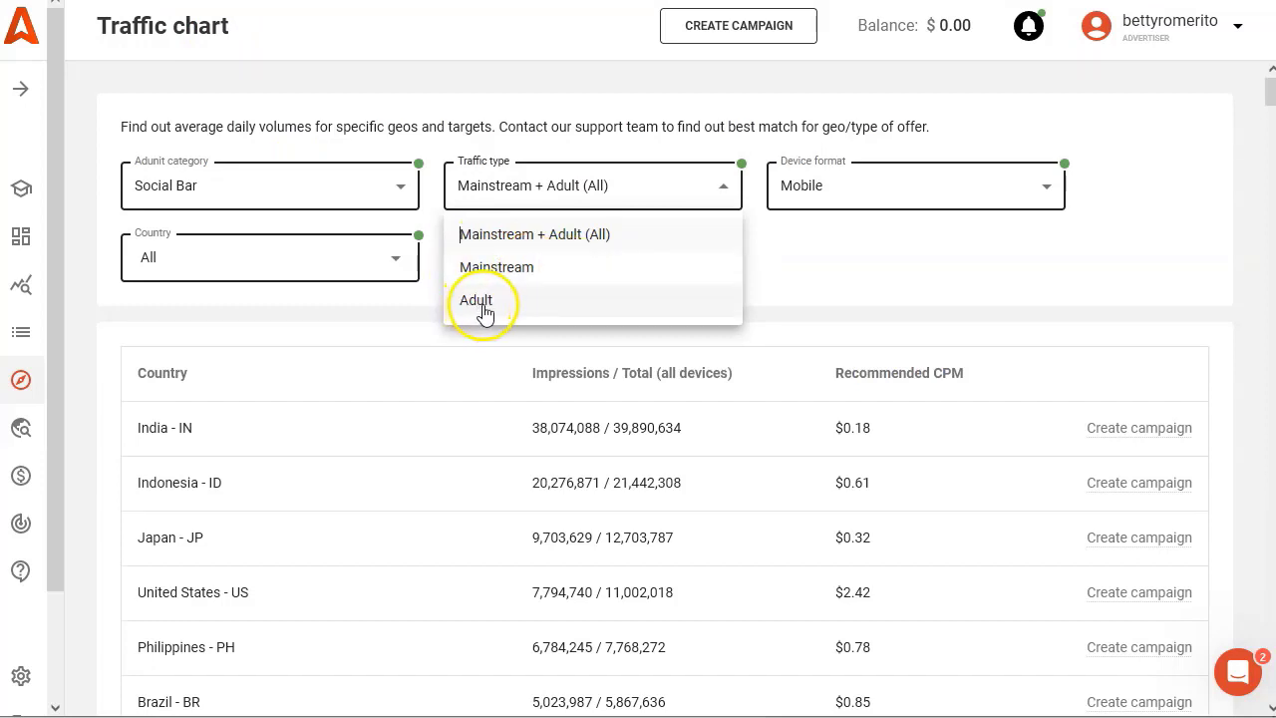
pyautogui.click(539, 269)
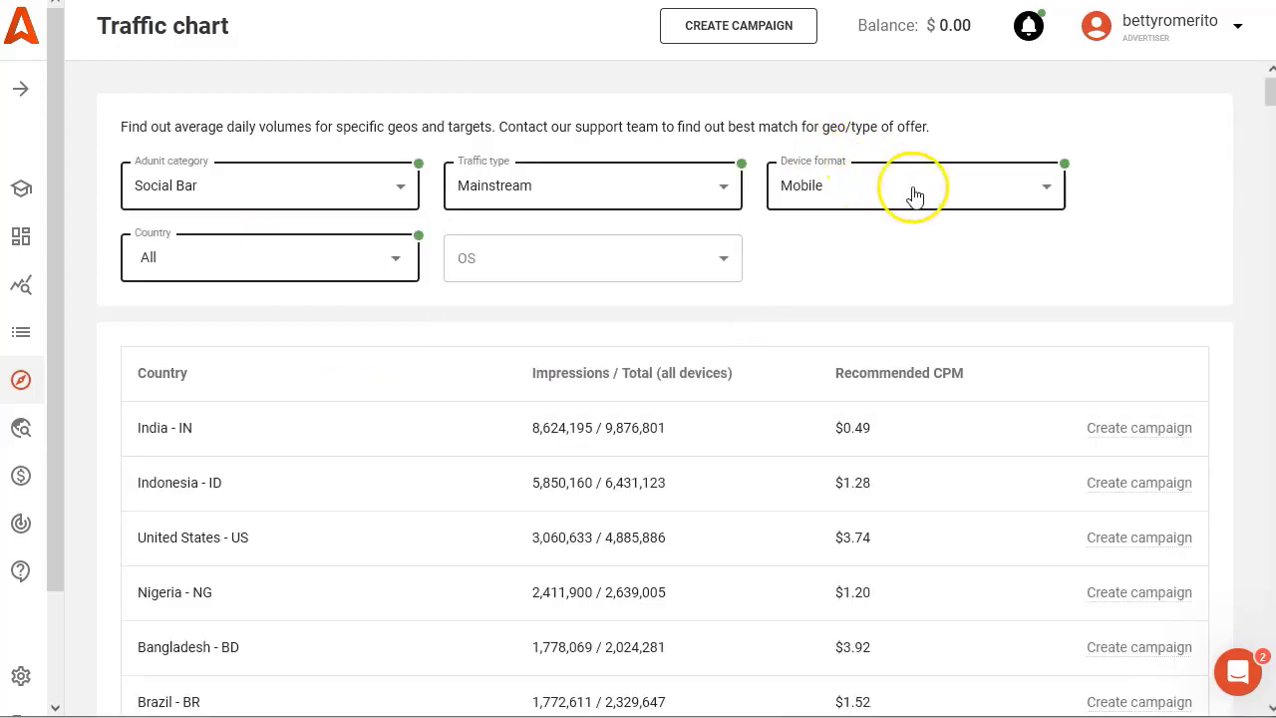
pyautogui.click(904, 189)
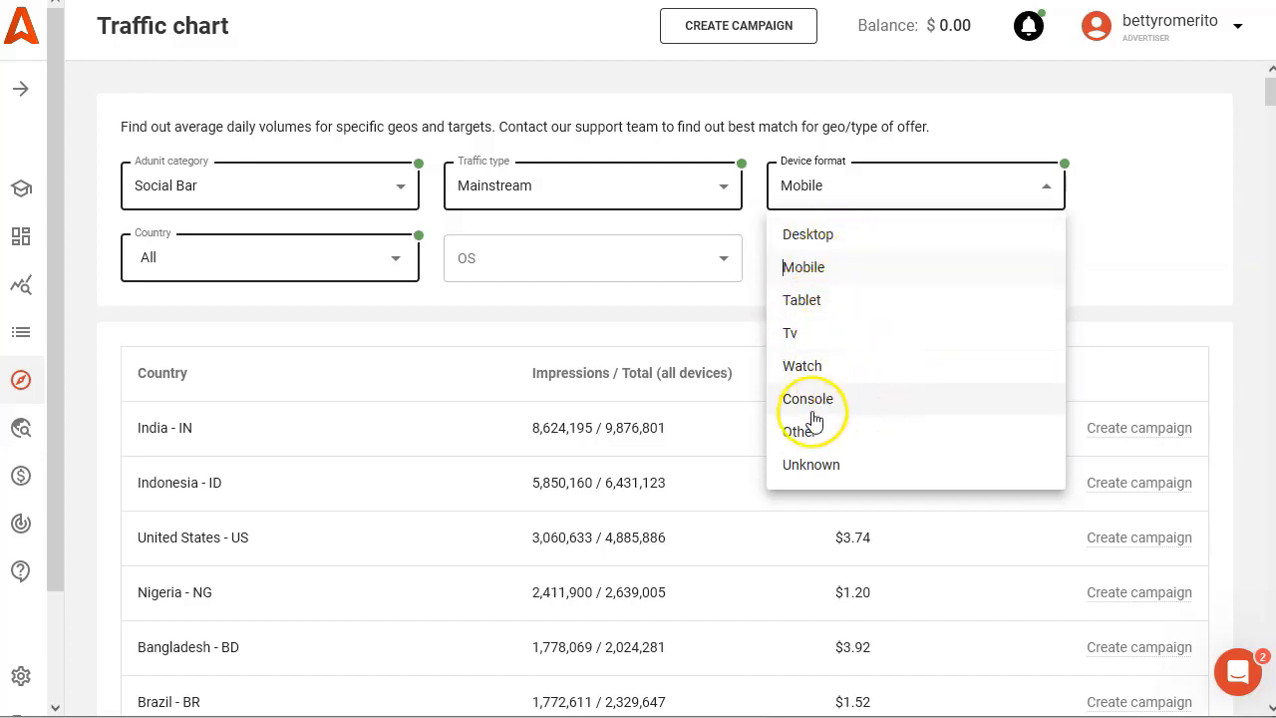
pyautogui.click(865, 269)
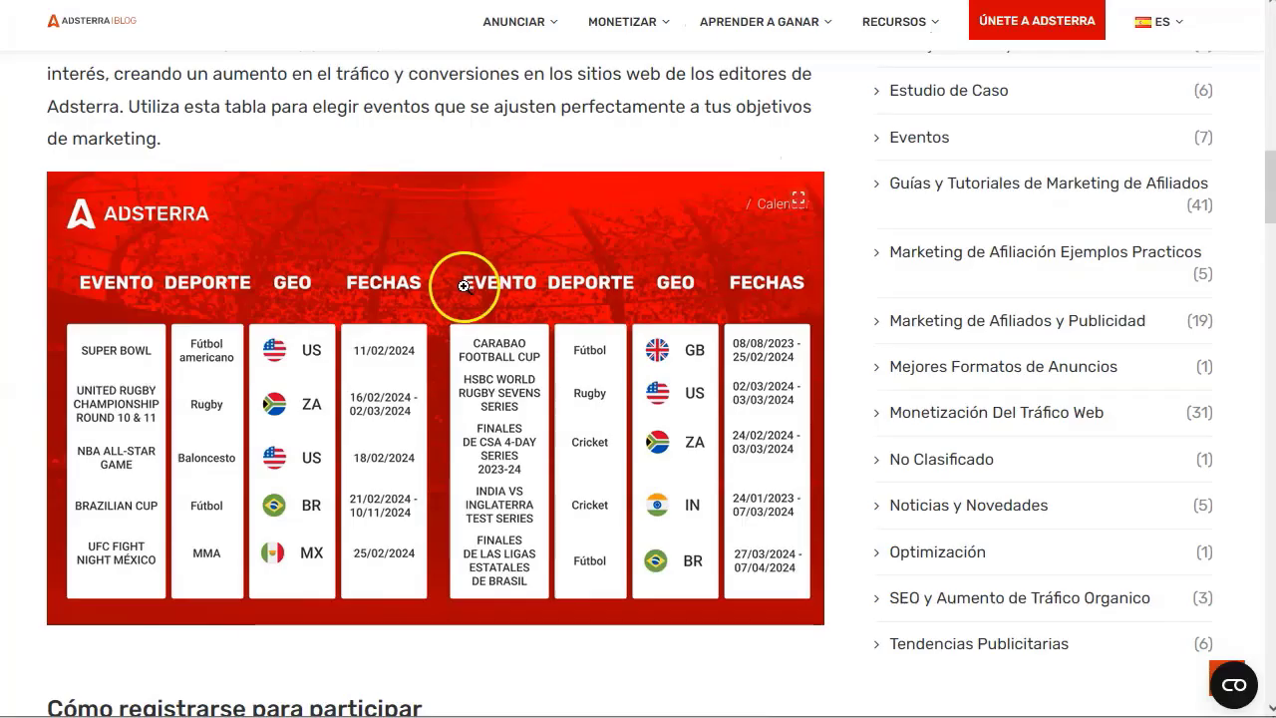
# Filter the traffic chart to India with Android and iOS, and start creating a campaign from the India row
pyautogui.scroll(5, 429, 260)
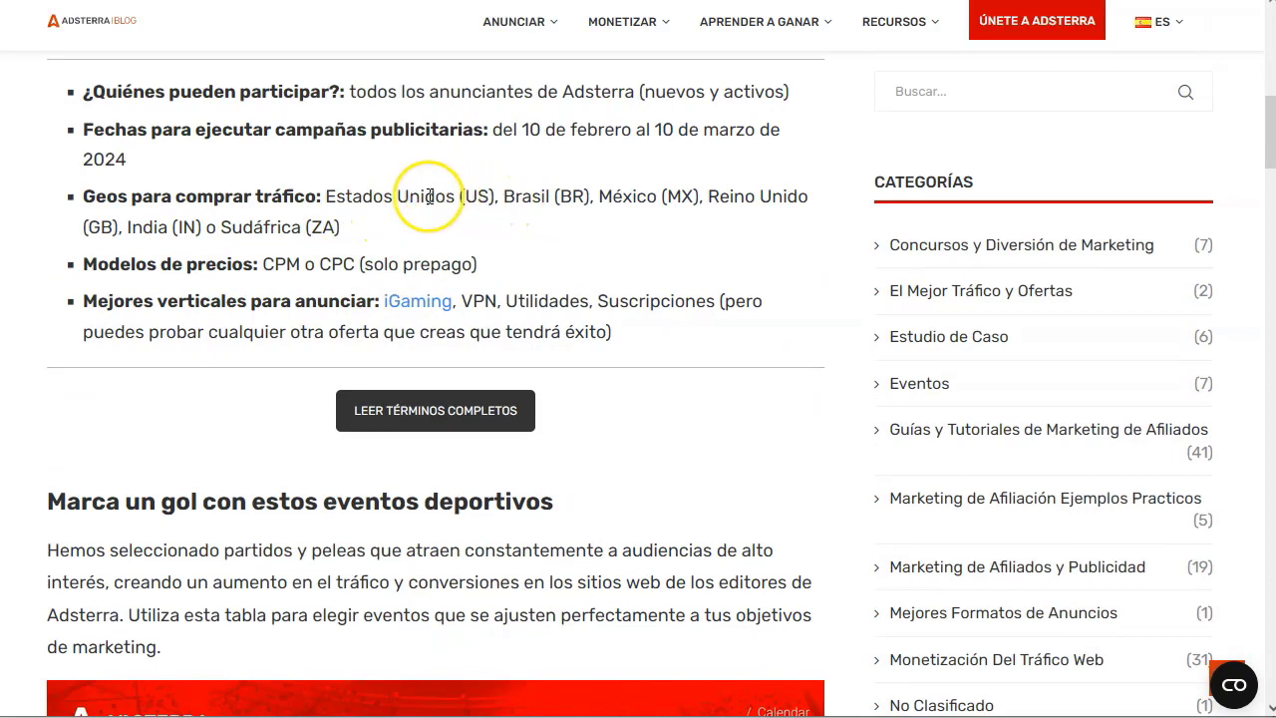
pyautogui.scroll(-5, 205, 319)
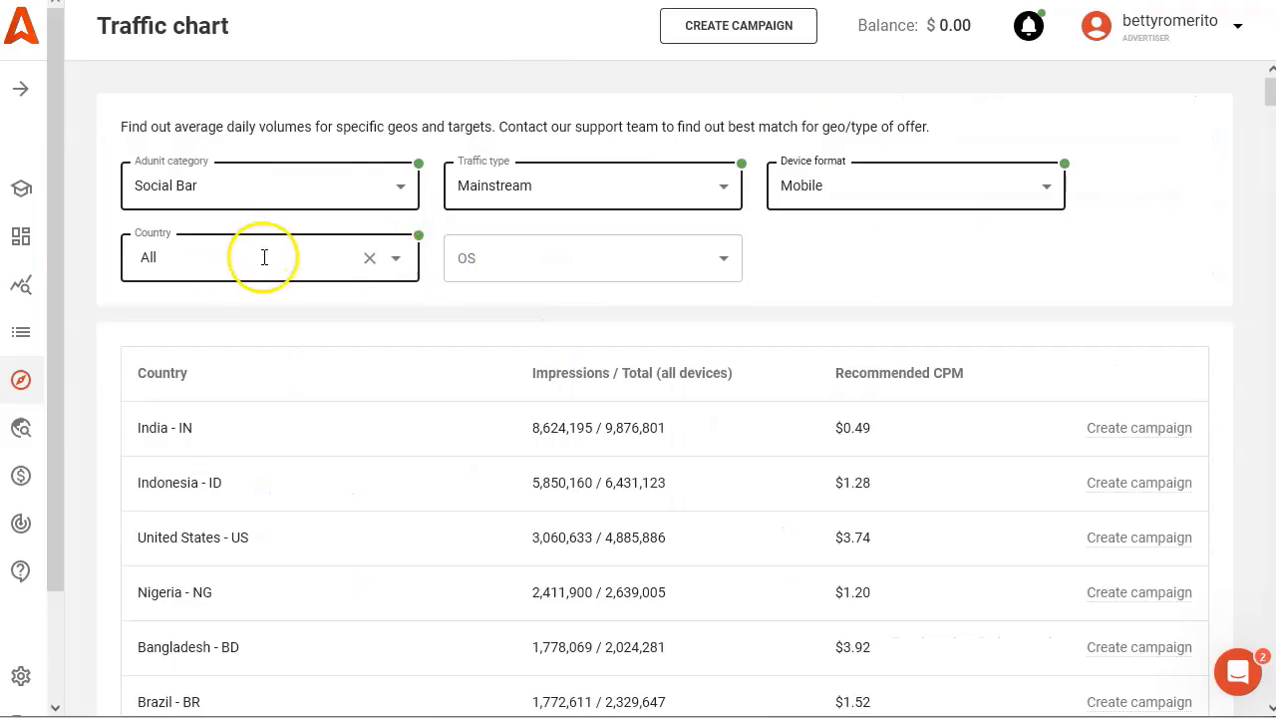
pyautogui.click(396, 259)
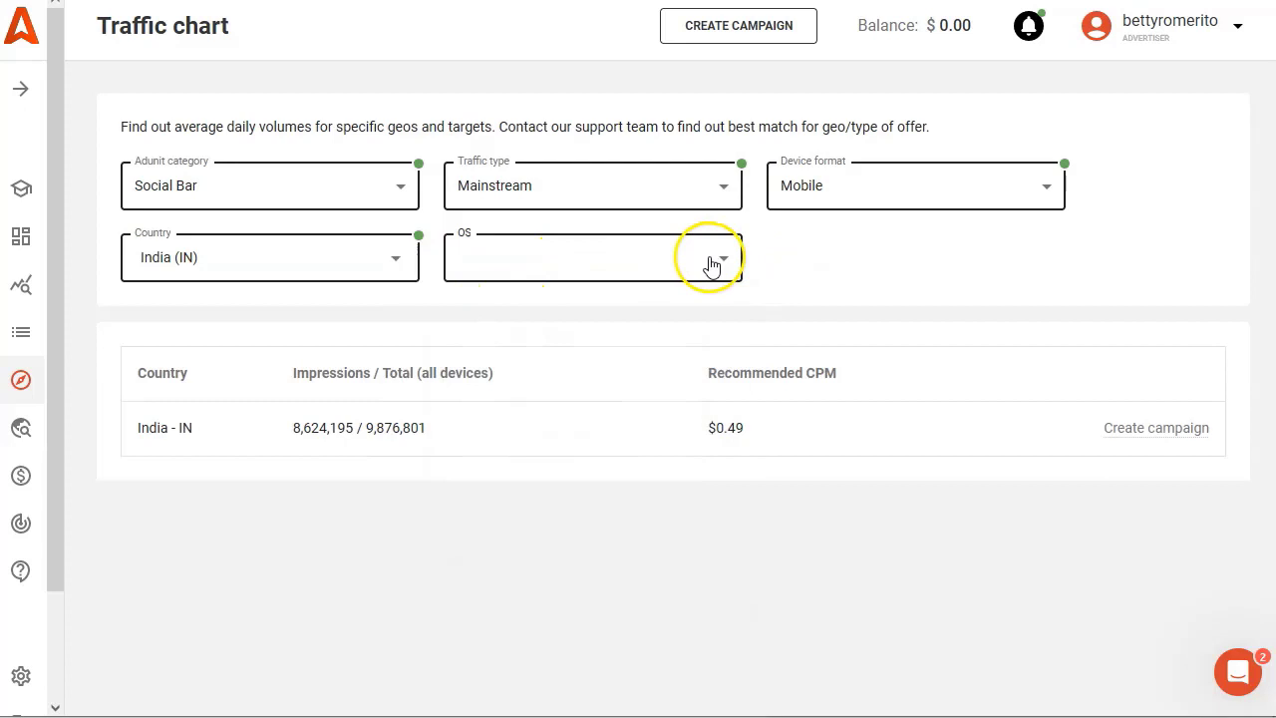
pyautogui.click(712, 263)
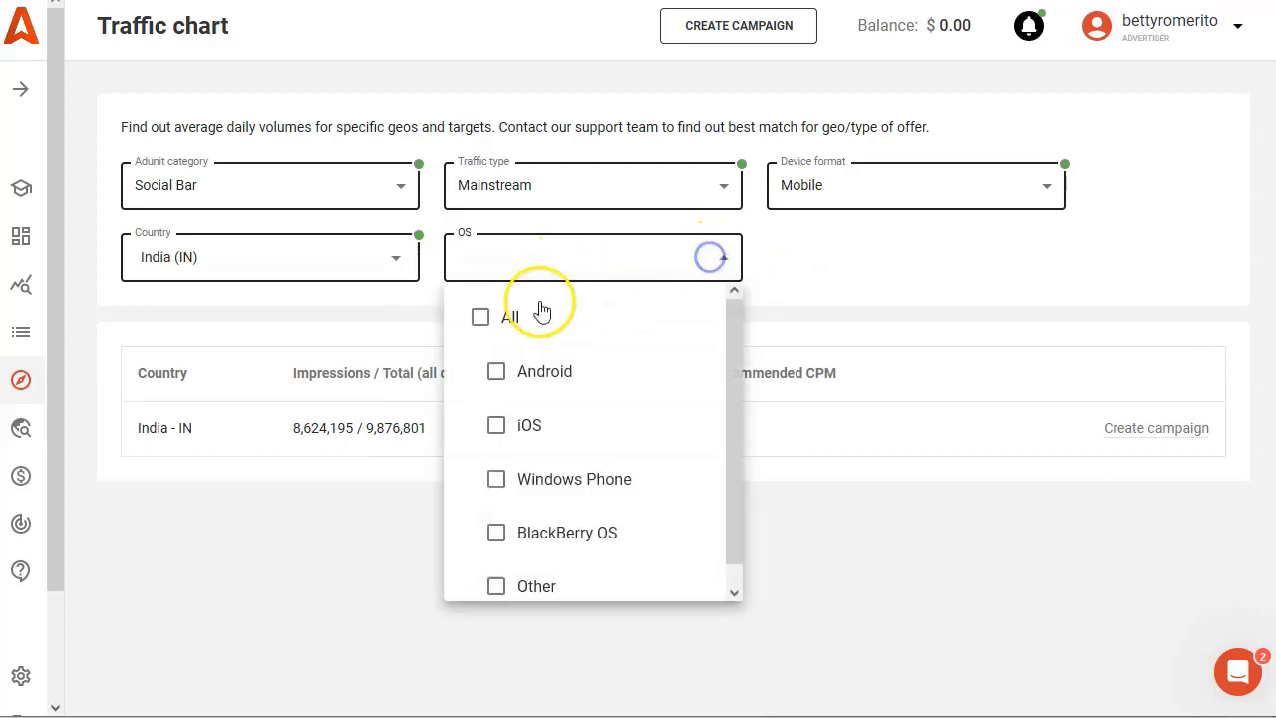
pyautogui.click(588, 369)
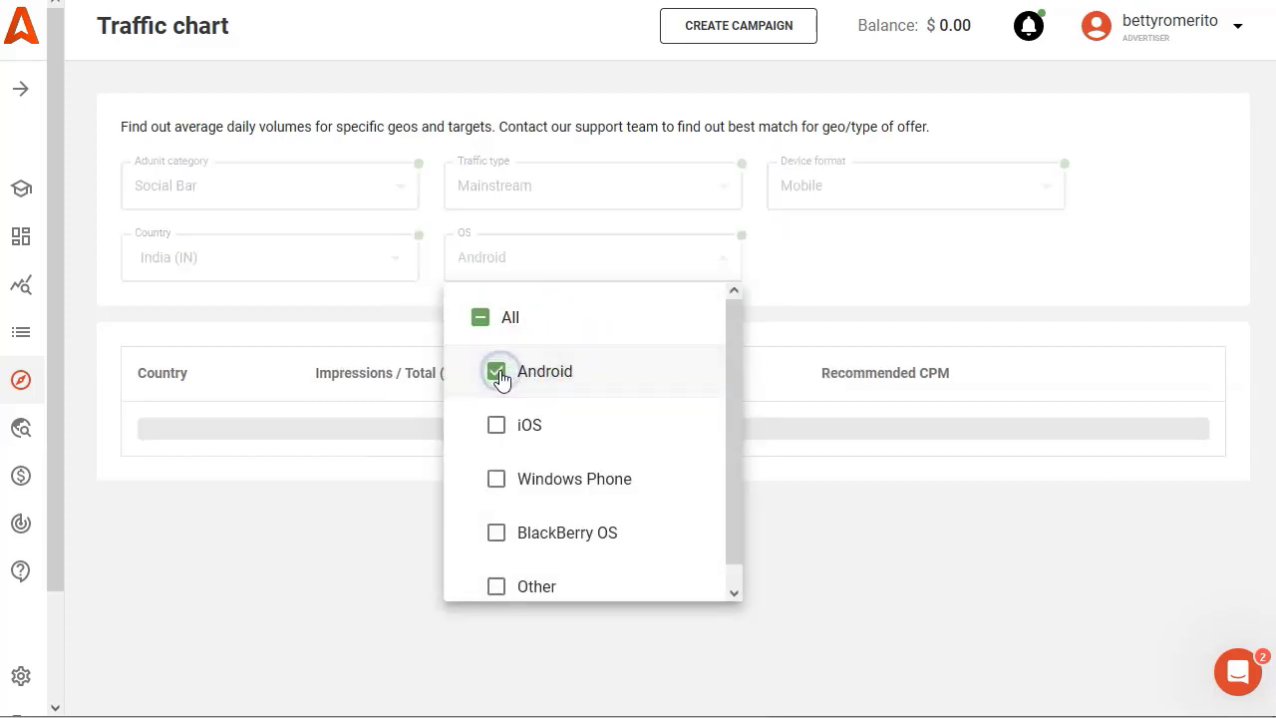
pyautogui.click(603, 431)
pyautogui.scroll(-1, 528, 528)
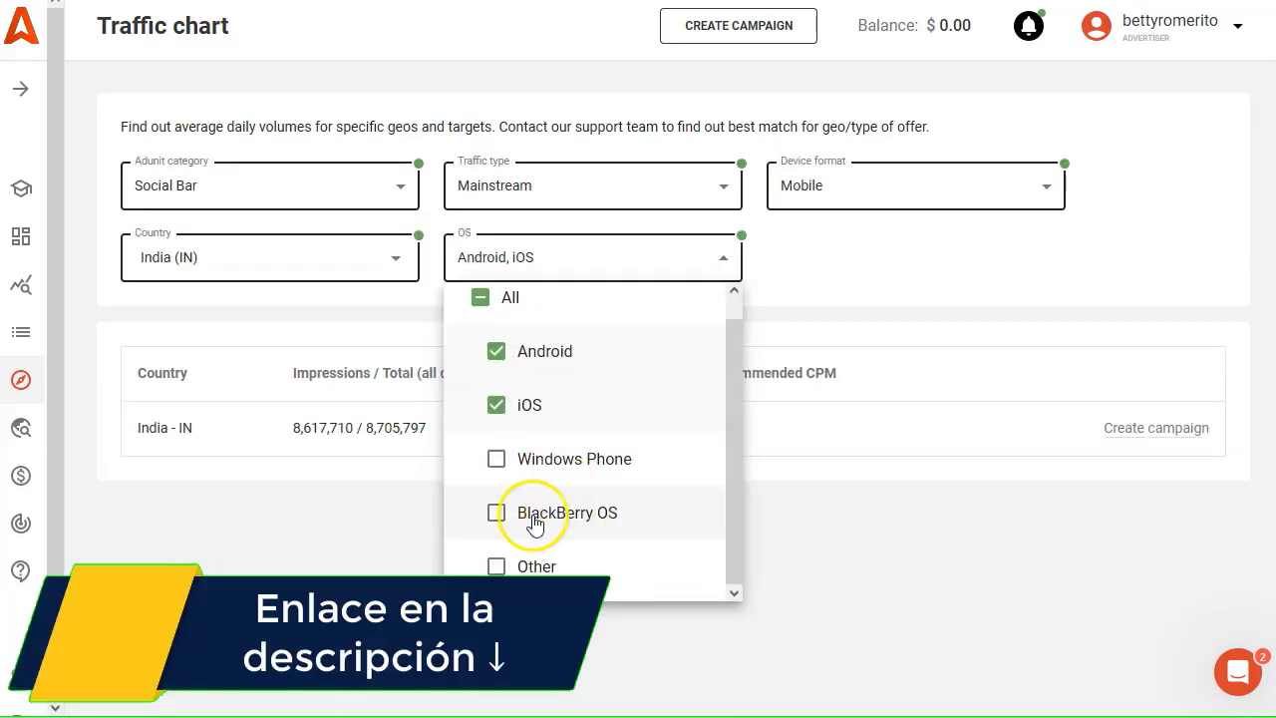
pyautogui.click(843, 253)
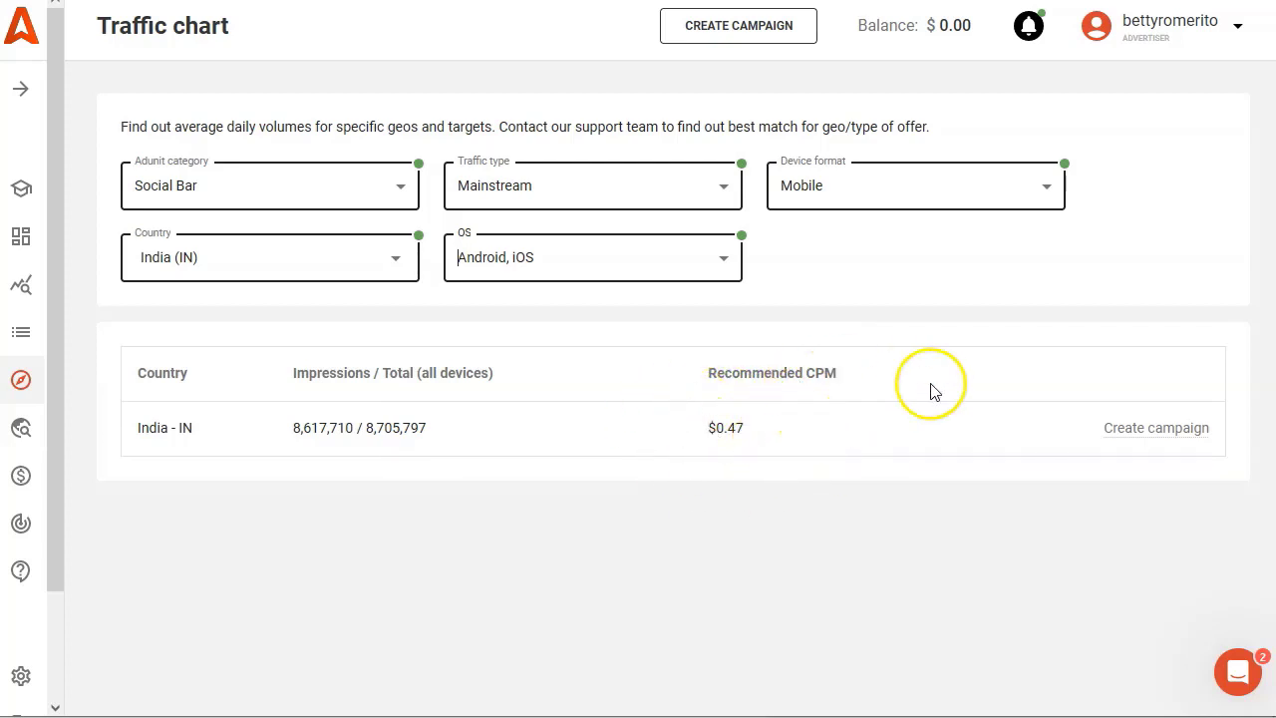
pyautogui.click(1164, 430)
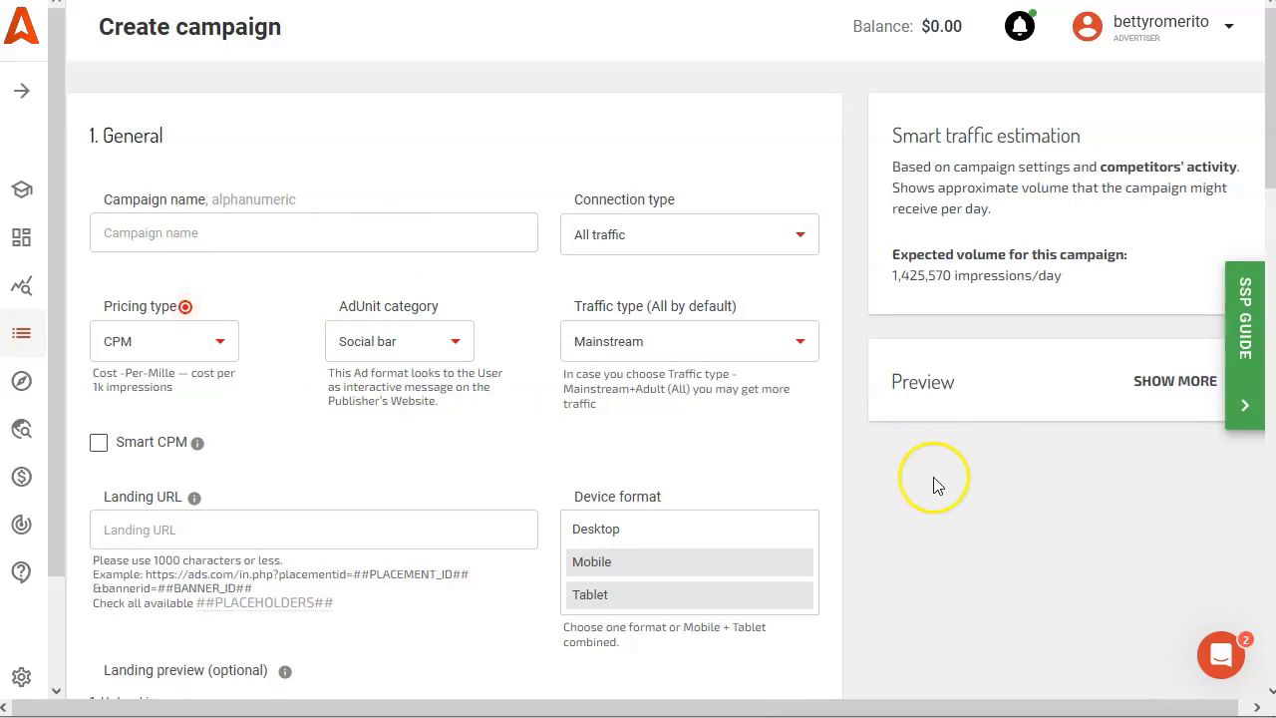
# Examine the connection types, the Smart CPM option and the landing URL placeholder example in the campaign's general settings
pyautogui.click(656, 248)
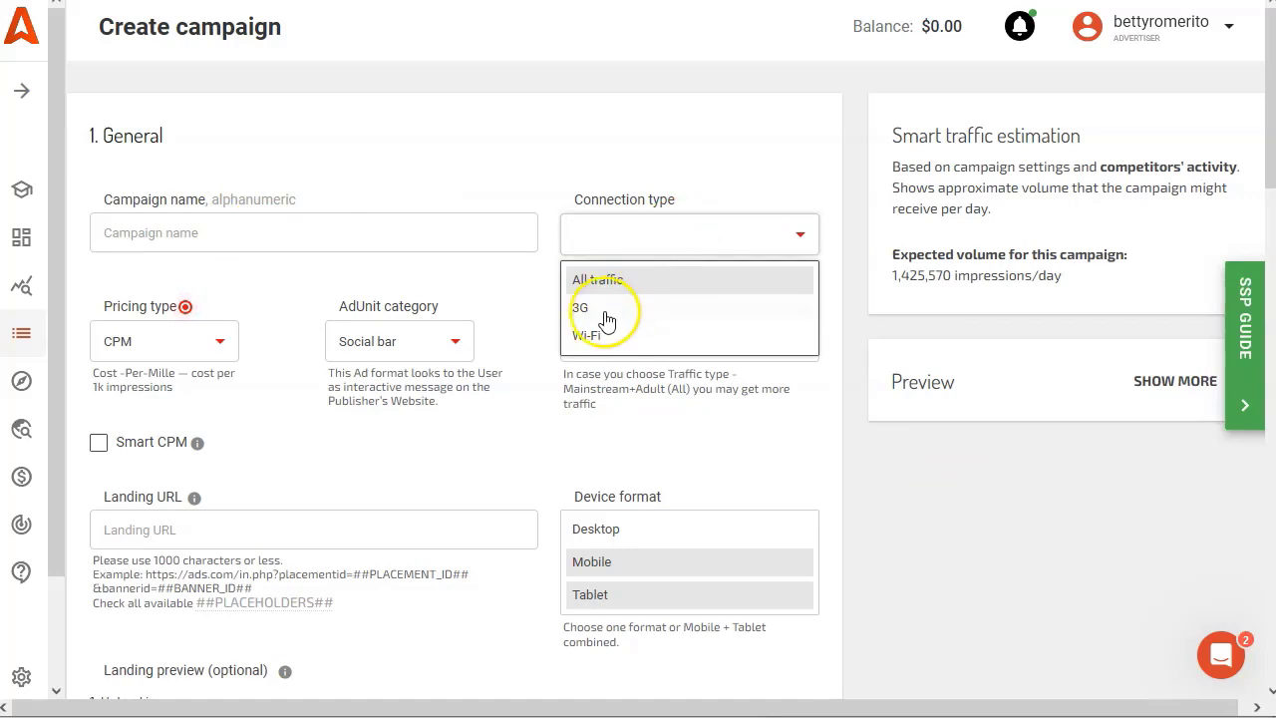
pyautogui.click(513, 170)
pyautogui.click(170, 229)
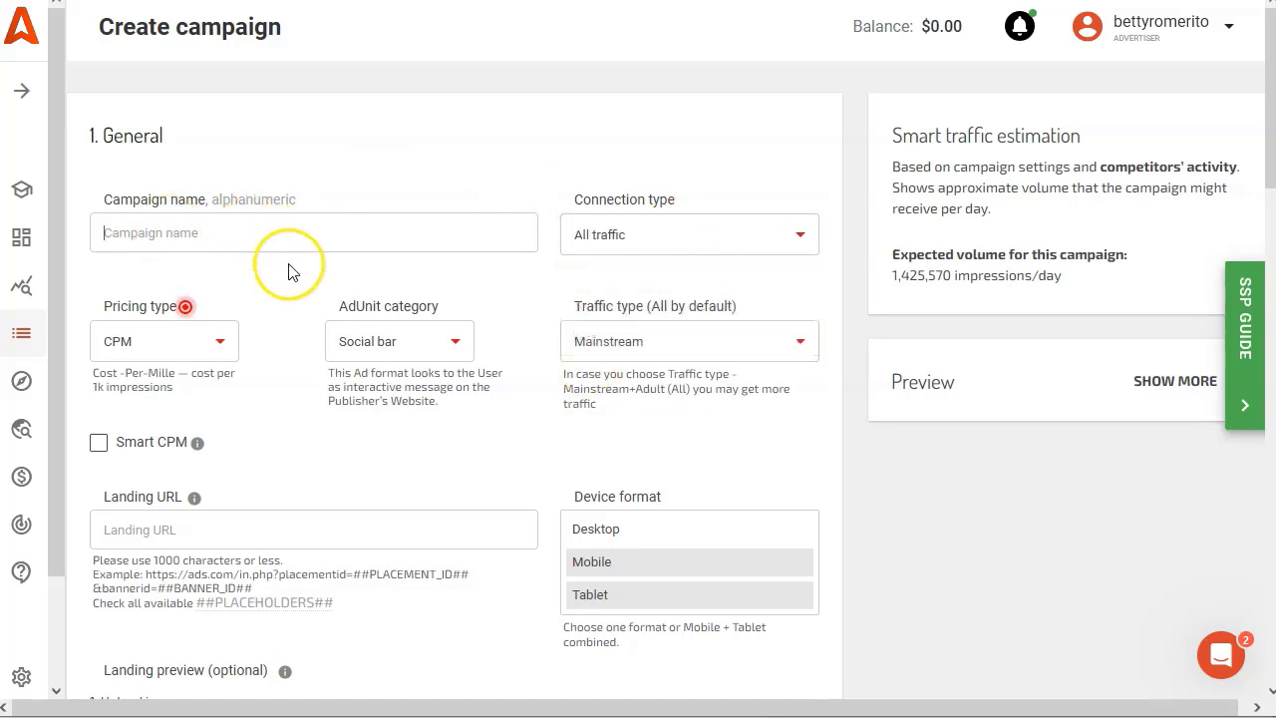
pyautogui.scroll(-1, 289, 289)
pyautogui.moveTo(197, 347)
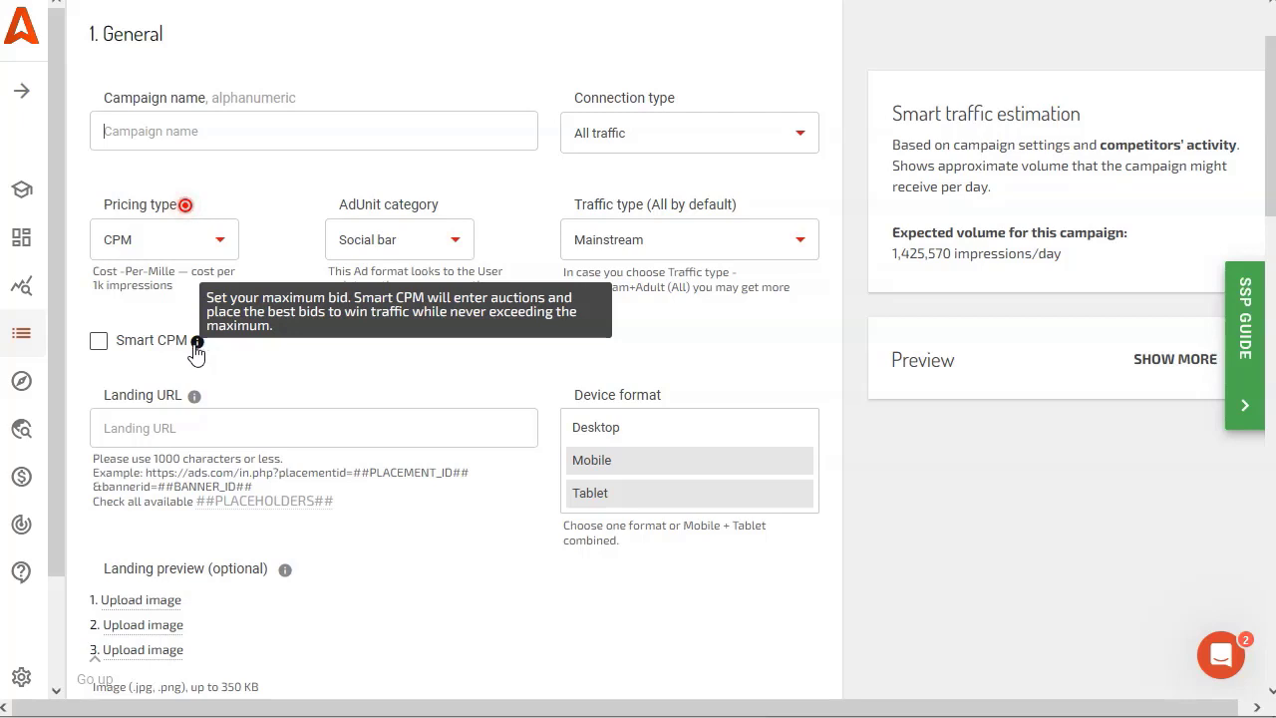
pyautogui.click(232, 354)
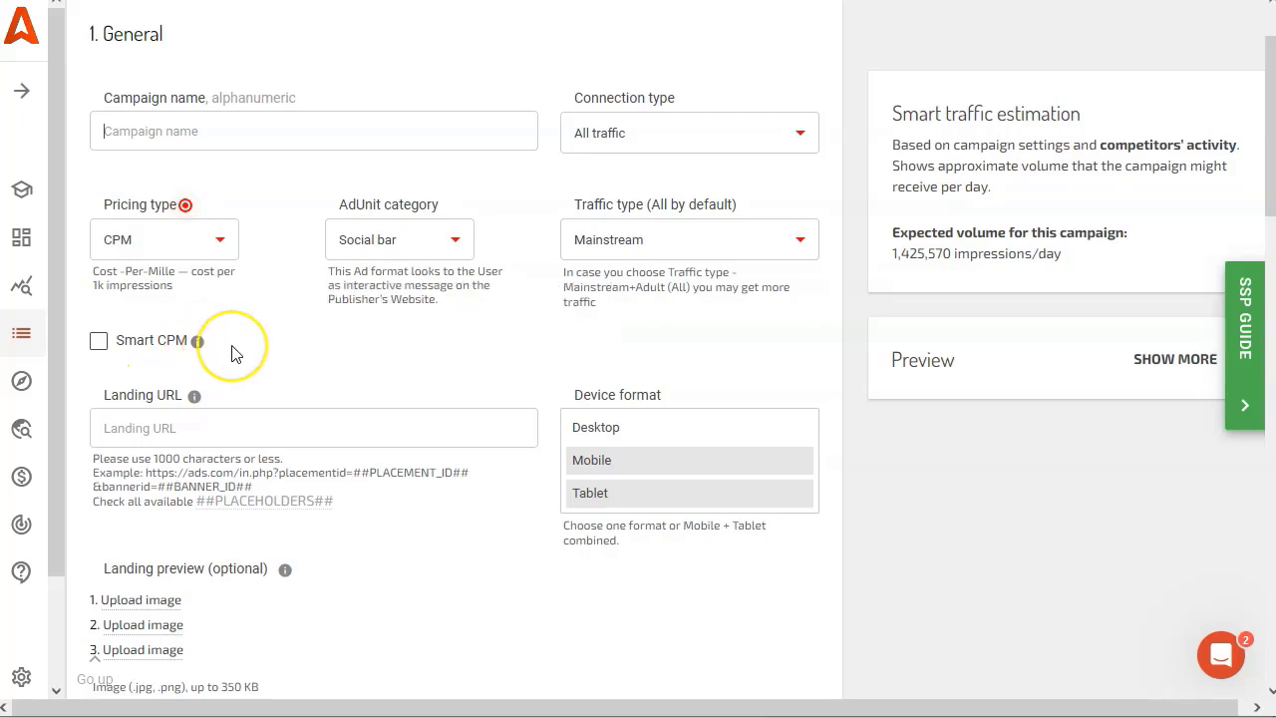
pyautogui.click(99, 342)
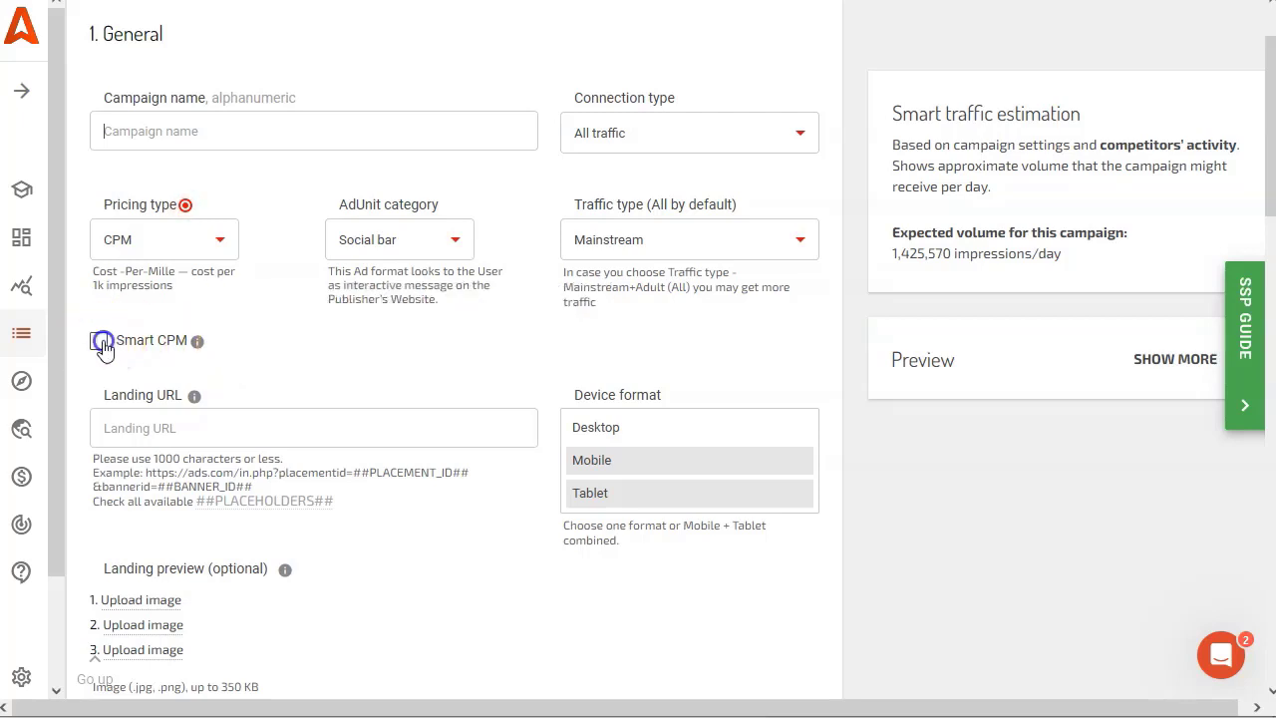
pyautogui.scroll(-1, 284, 344)
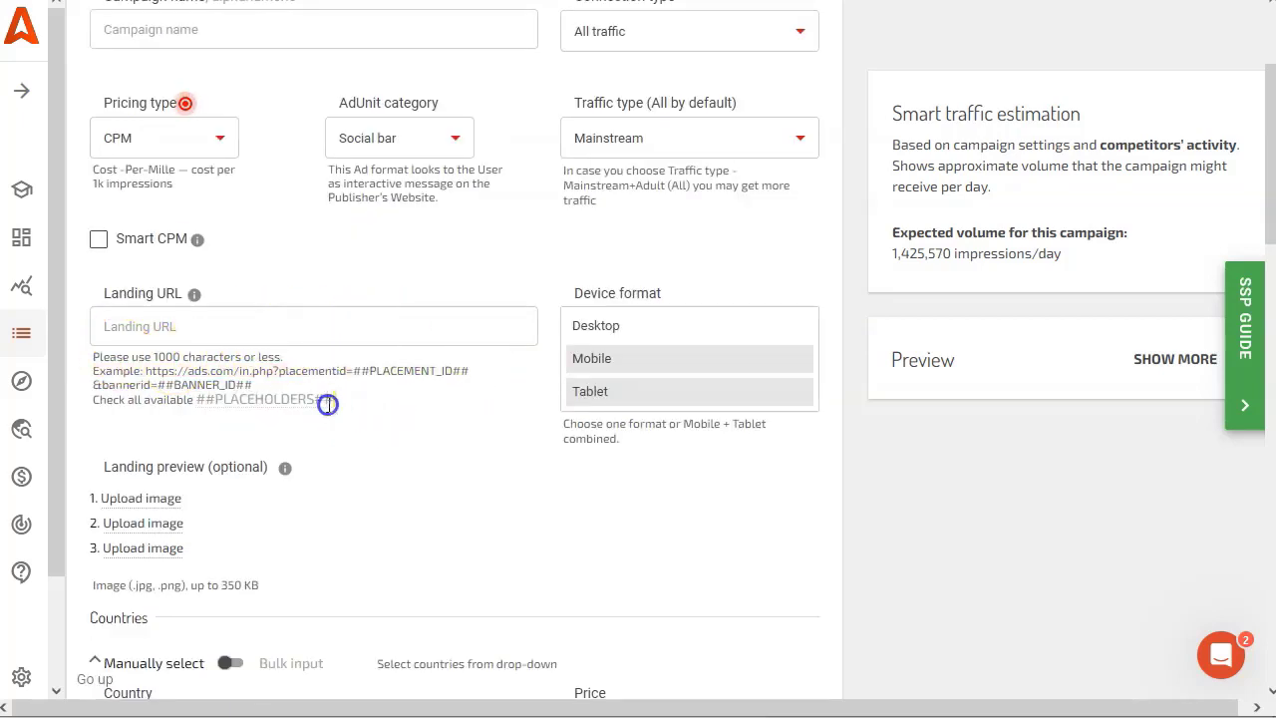
pyautogui.moveTo(328, 404); pyautogui.dragTo(93, 373)
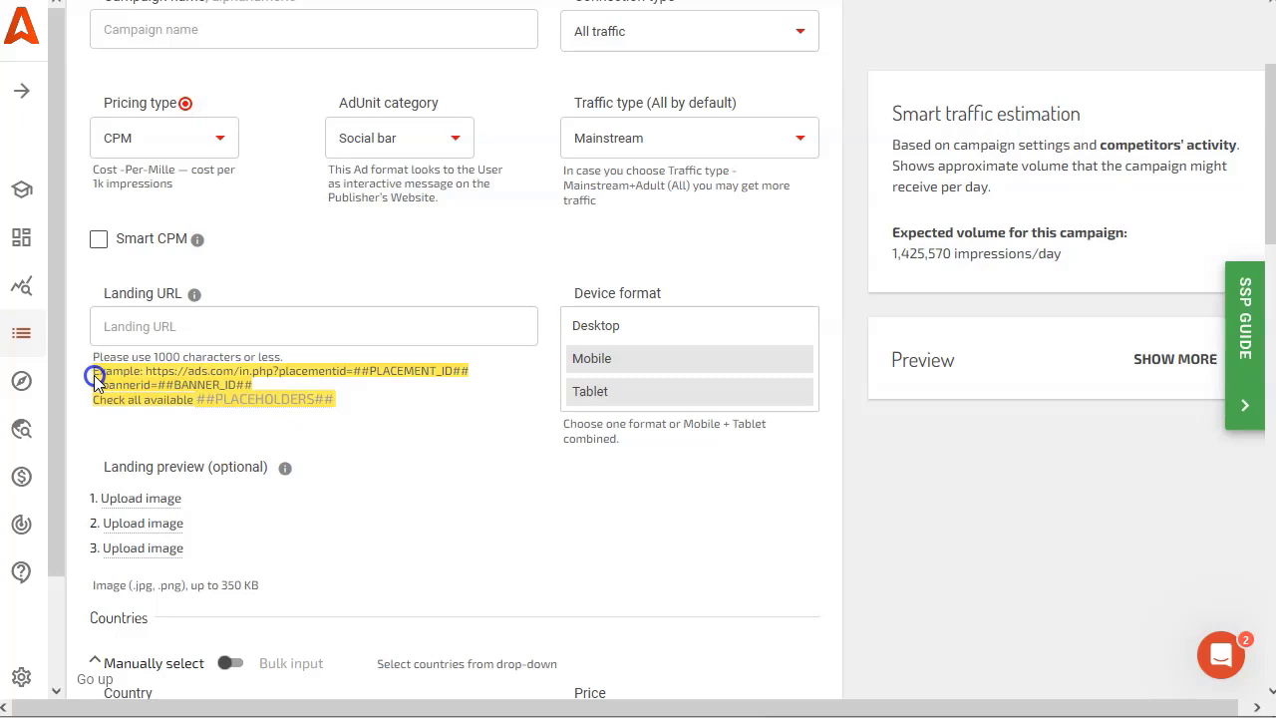
pyautogui.click(456, 419)
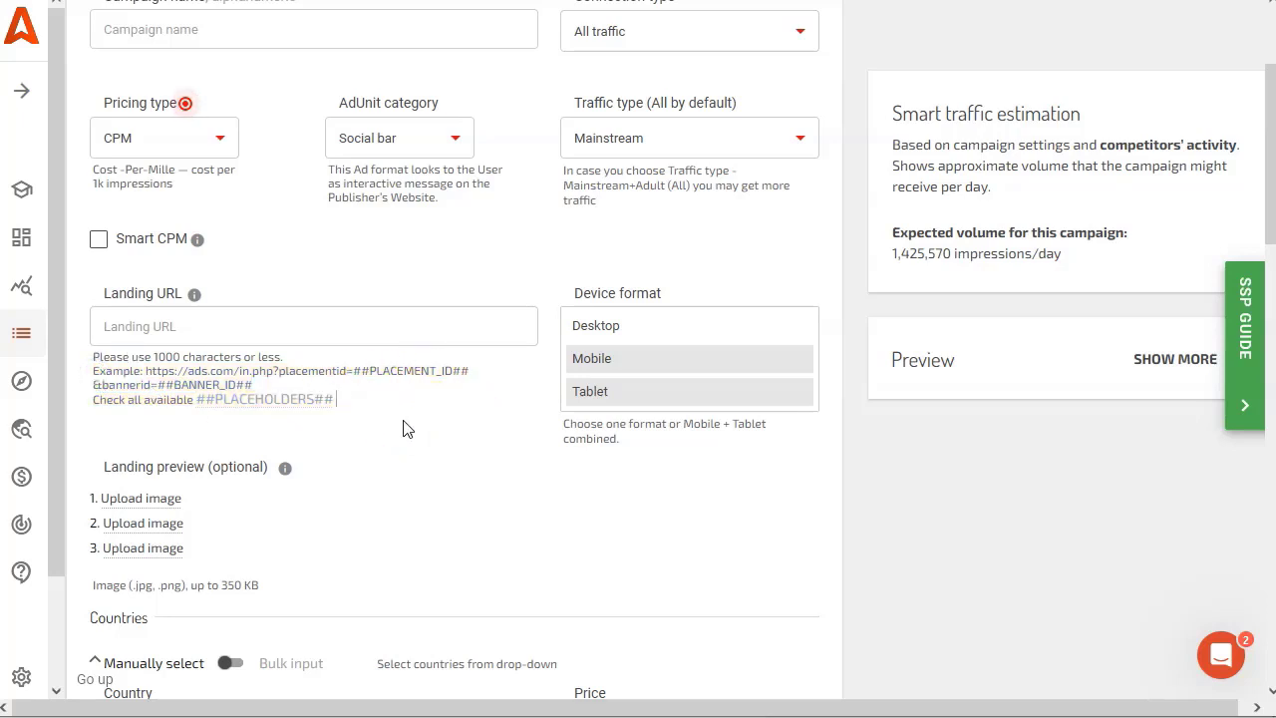
# Remove Tablet from the campaign's device formats so that only Mobile is targeted
pyautogui.scroll(-1, 415, 431)
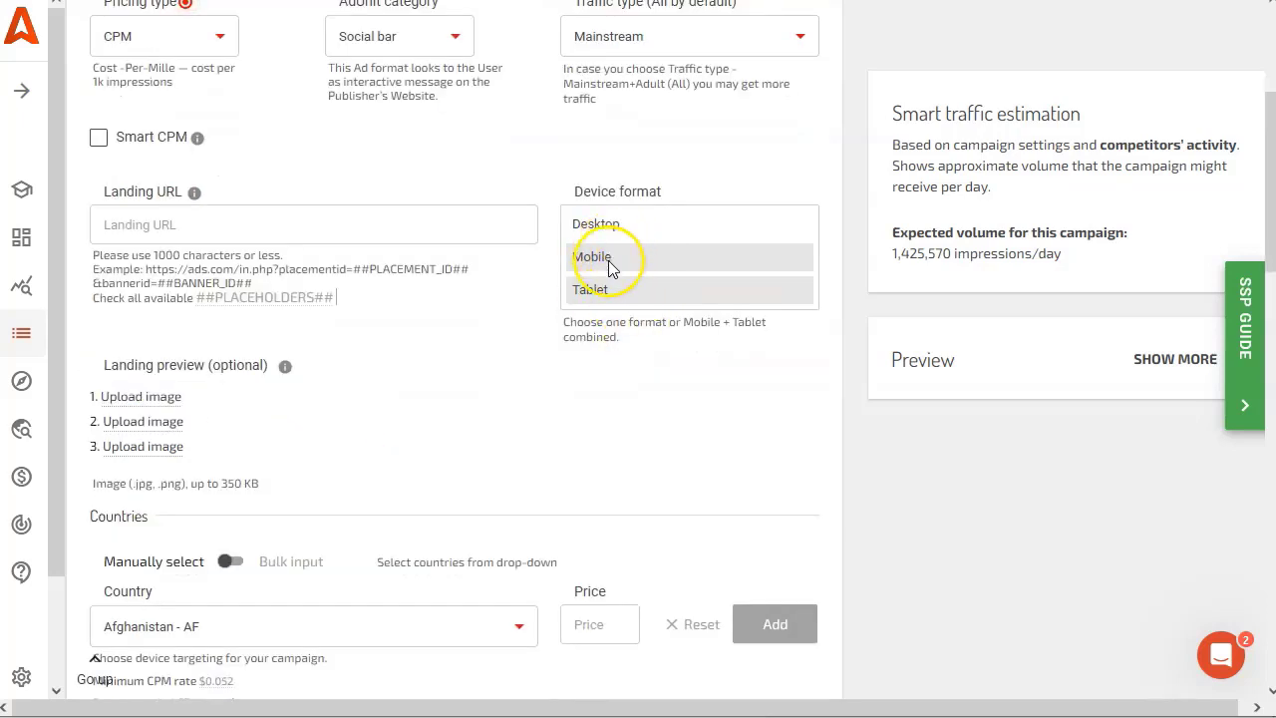
pyautogui.click(596, 293)
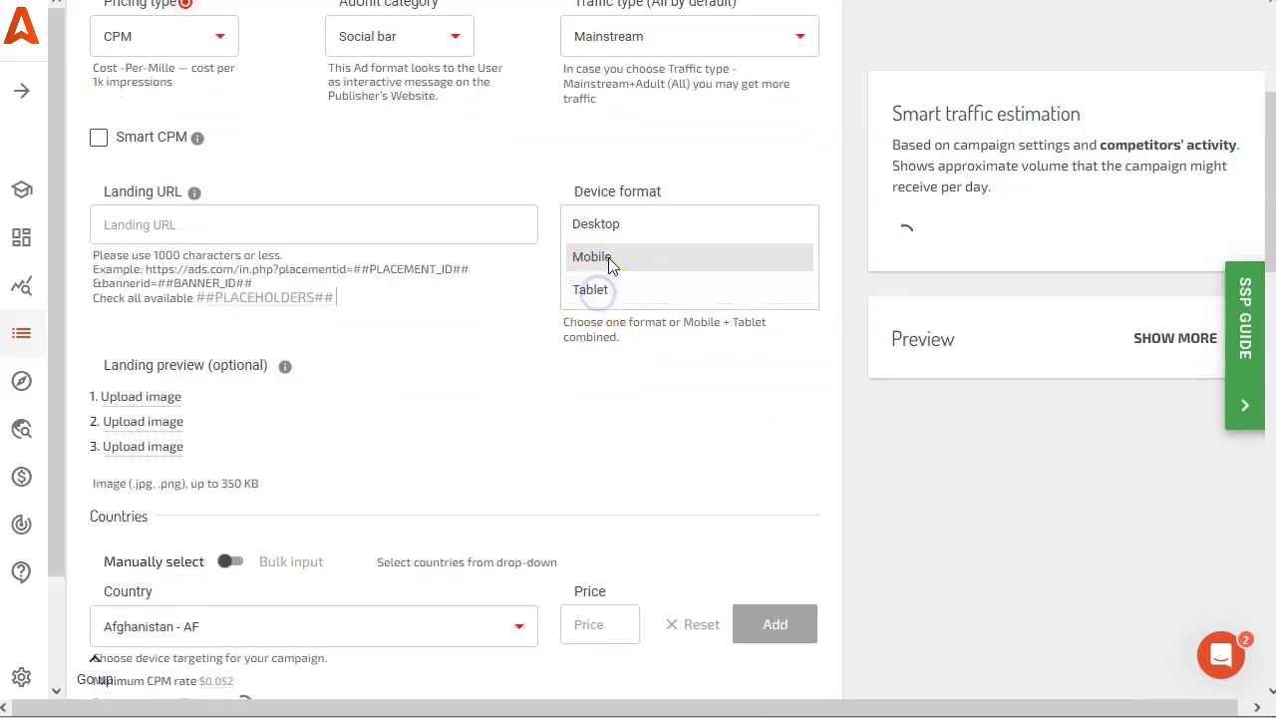
# Choose Icon notifications as the campaign's creative format
pyautogui.scroll(-1, 131, 293)
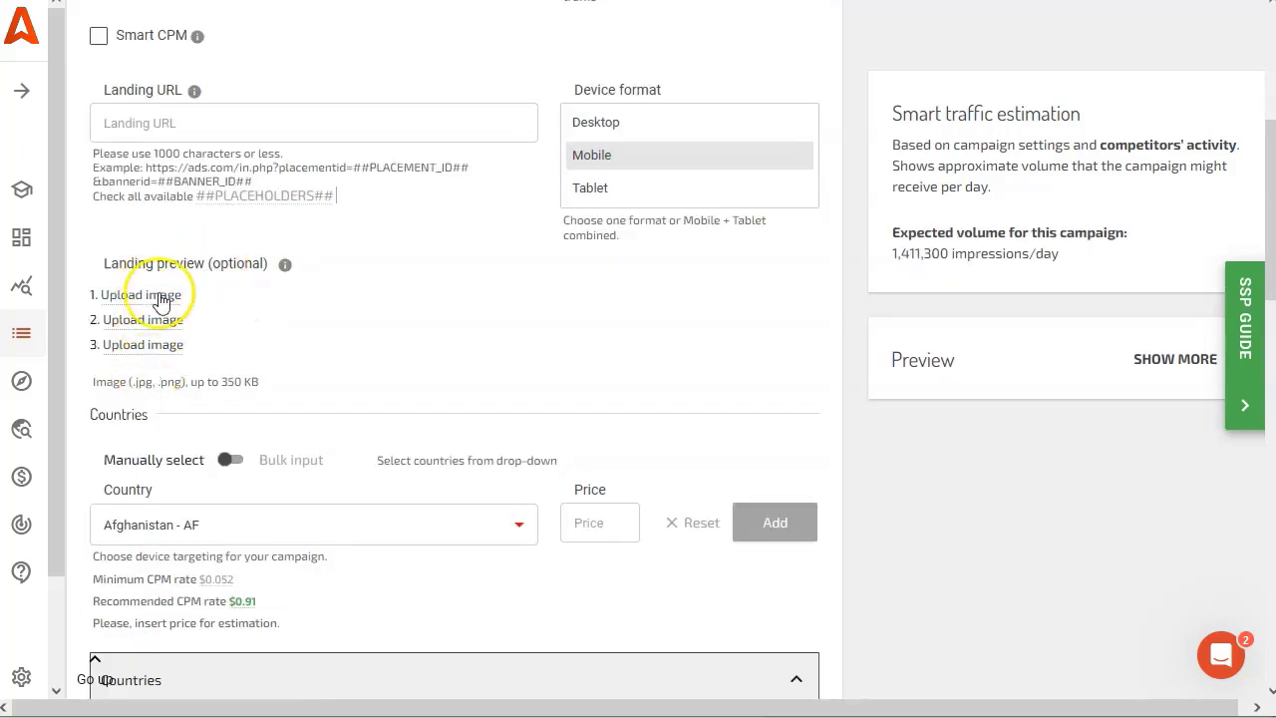
pyautogui.scroll(-1, 308, 285)
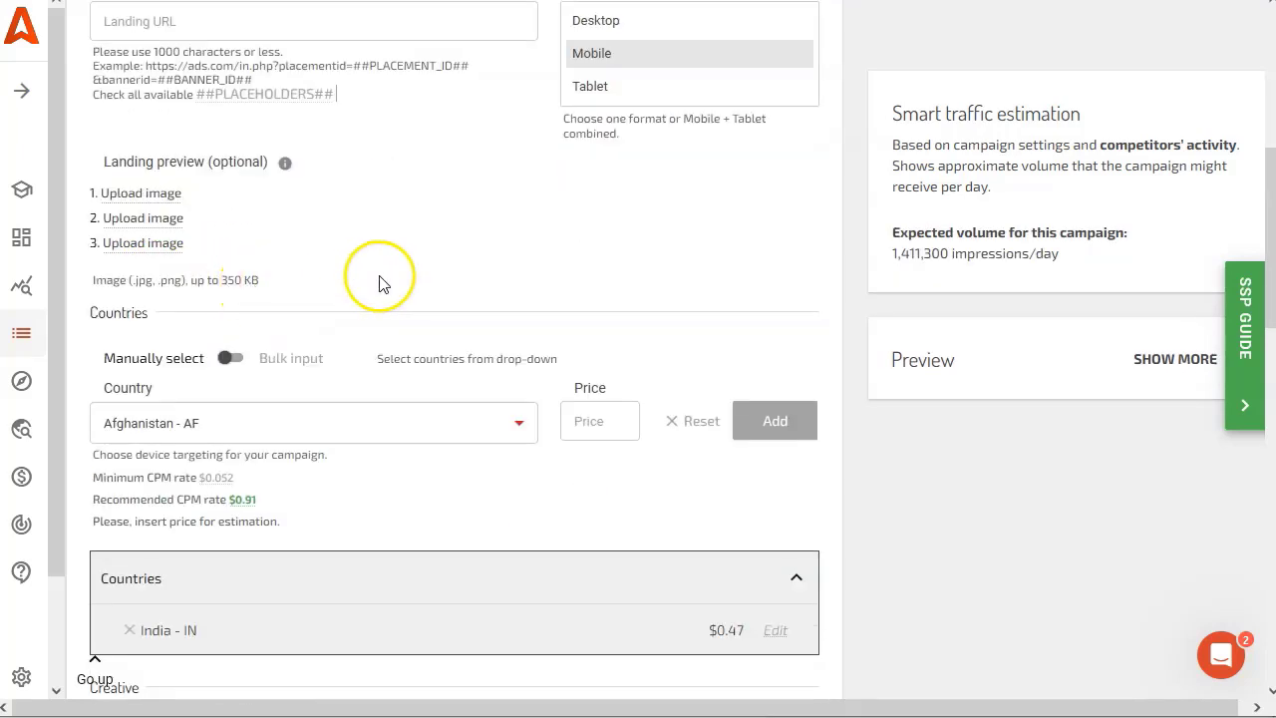
pyautogui.scroll(-1, 299, 448)
pyautogui.scroll(-1, 154, 437)
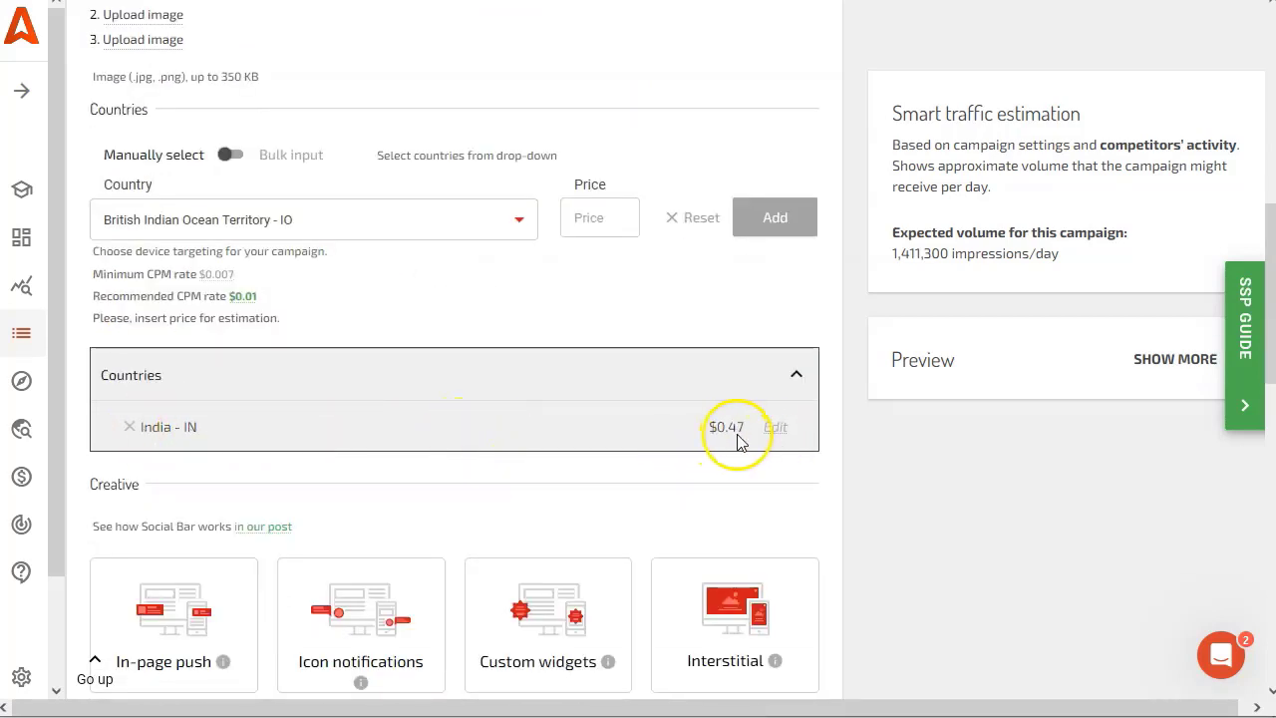
pyautogui.scroll(-2, 336, 442)
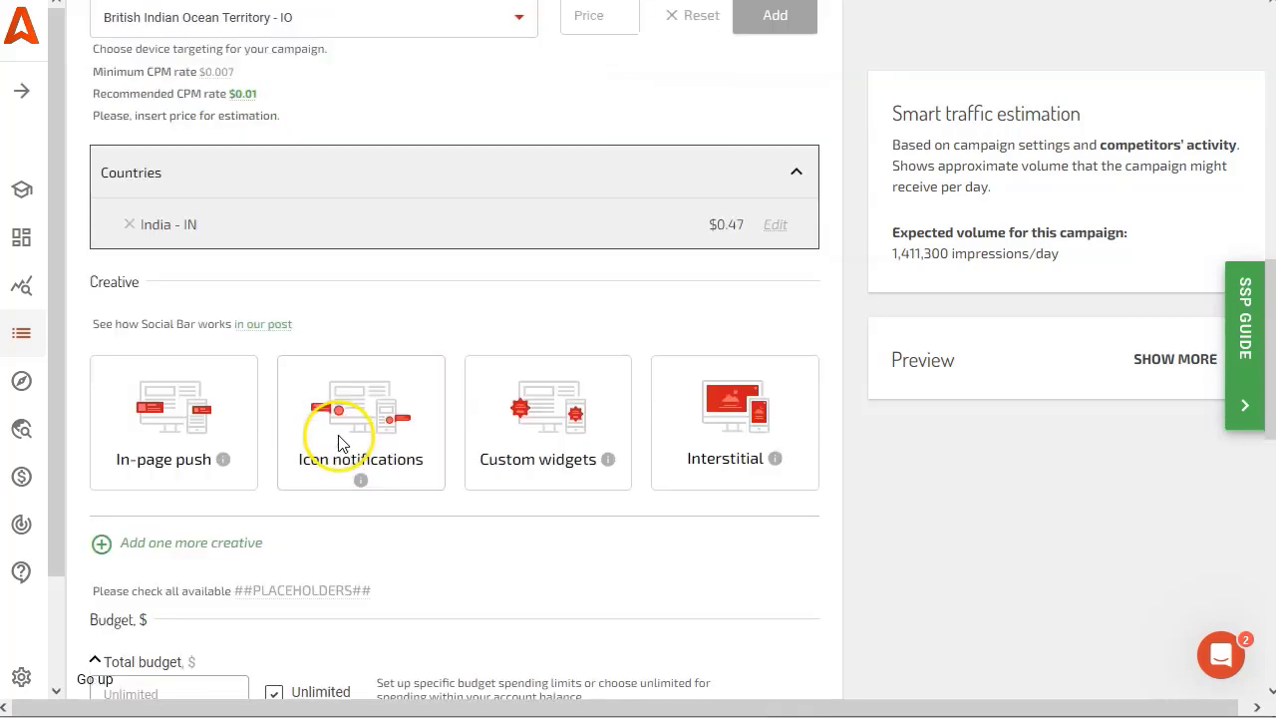
pyautogui.click(417, 431)
pyautogui.scroll(-1, 199, 289)
pyautogui.scroll(-1, 239, 280)
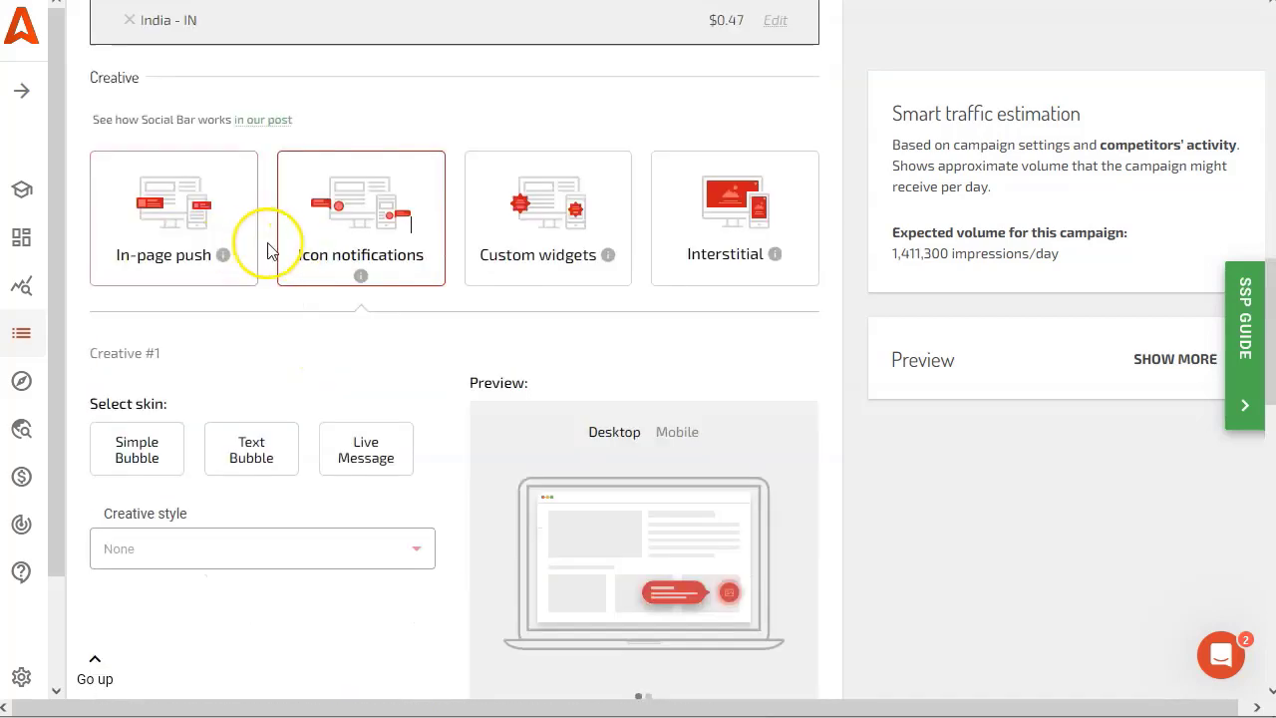
pyautogui.scroll(-1, 354, 372)
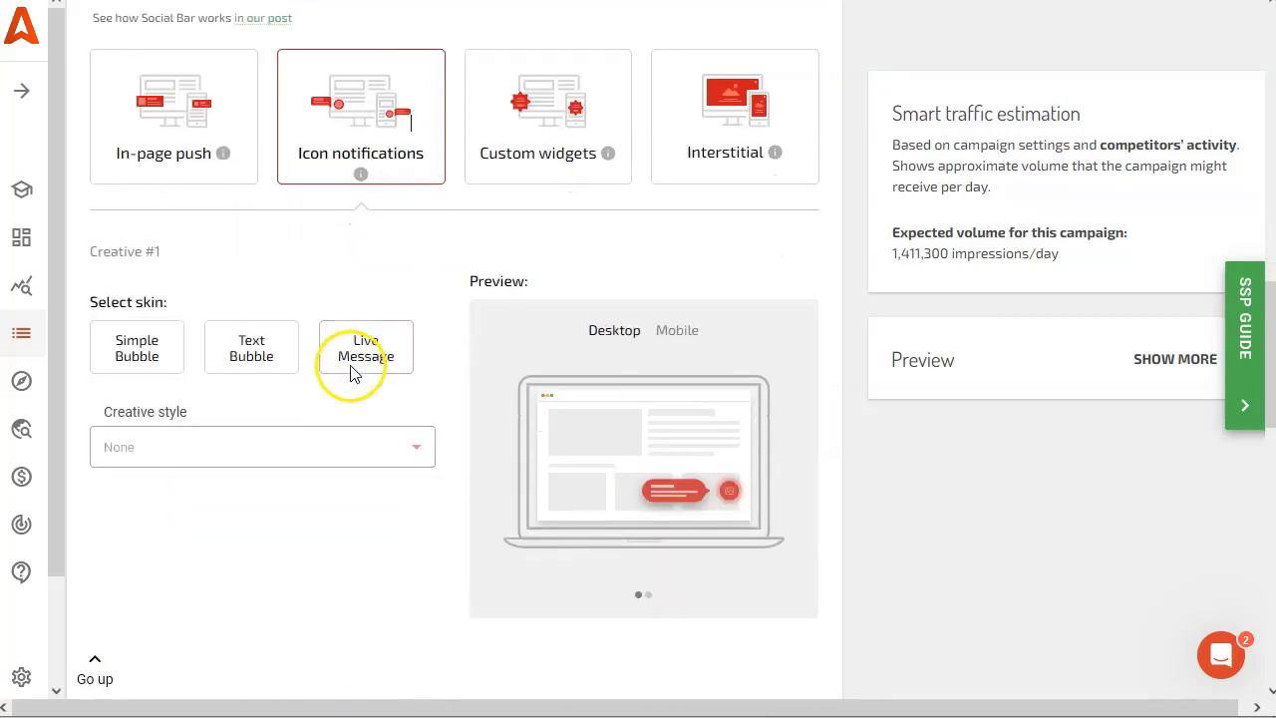
# Try the available skins for Creative #1, settling on Simple Bubble with the Wave Animation style
pyautogui.click(137, 350)
pyautogui.scroll(-1, 199, 339)
pyautogui.click(251, 245)
pyautogui.click(365, 250)
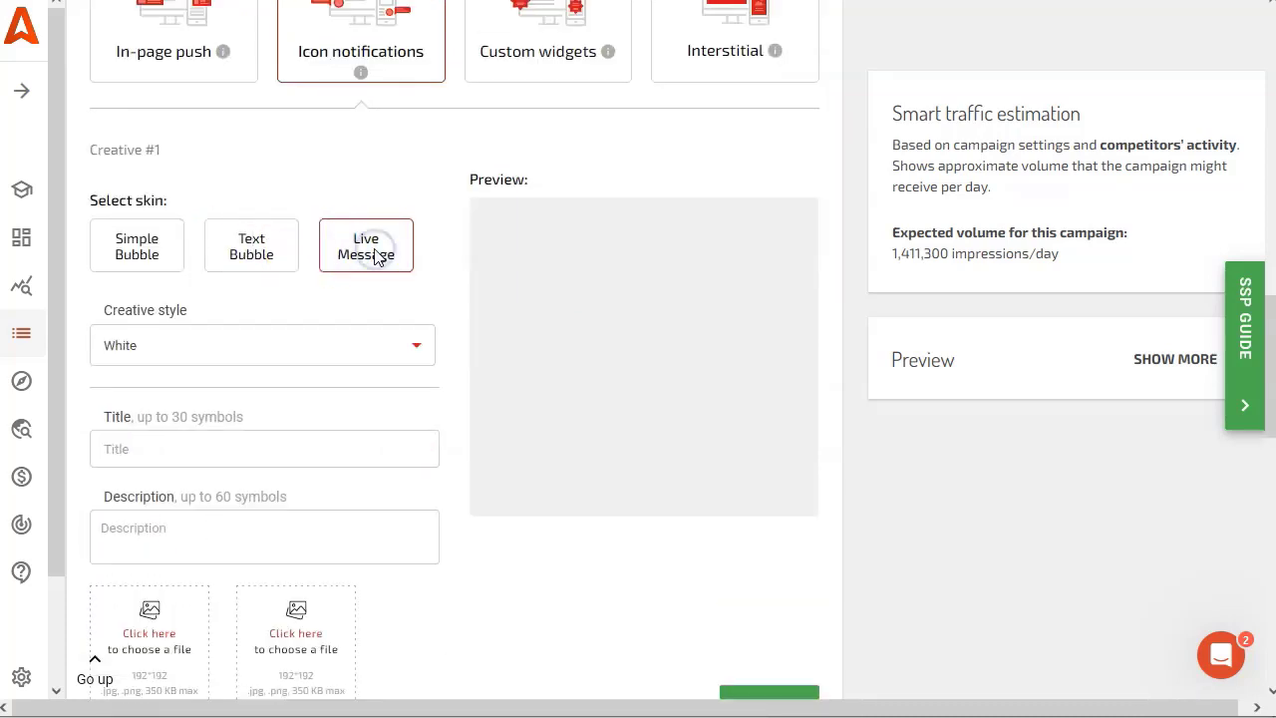
pyautogui.scroll(-1, 369, 386)
pyautogui.click(120, 316)
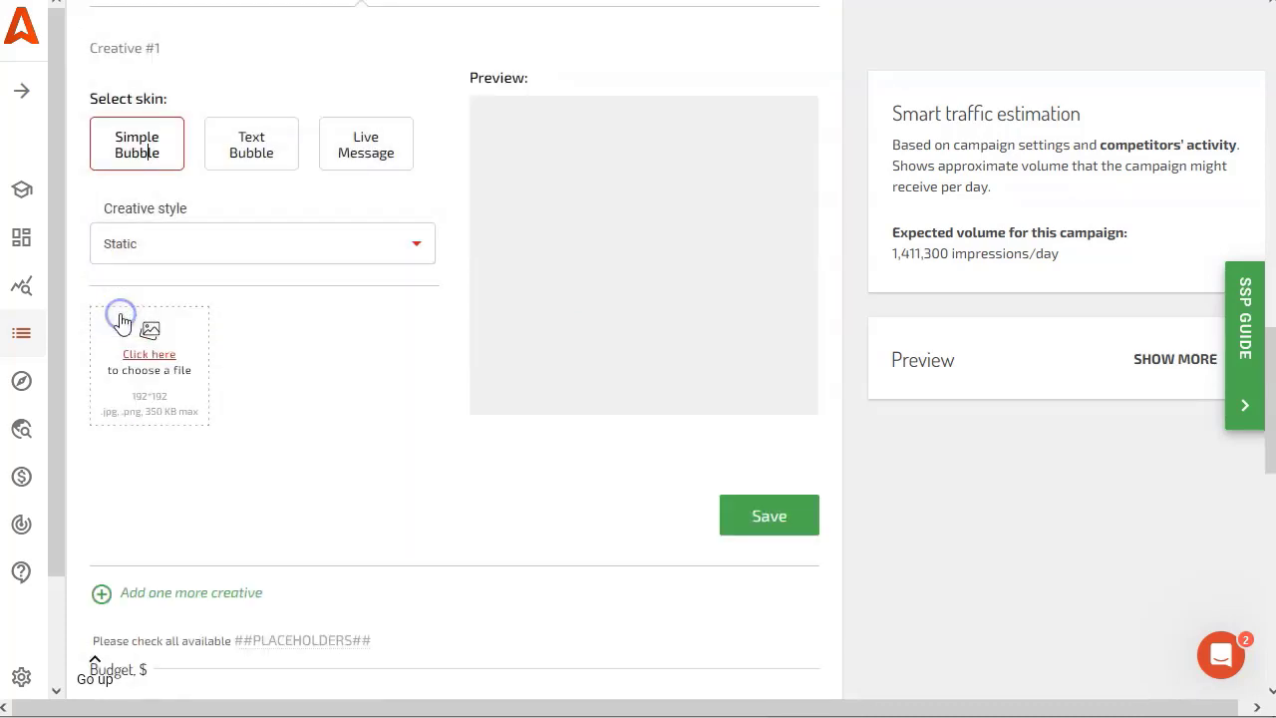
pyautogui.click(377, 243)
pyautogui.click(217, 288)
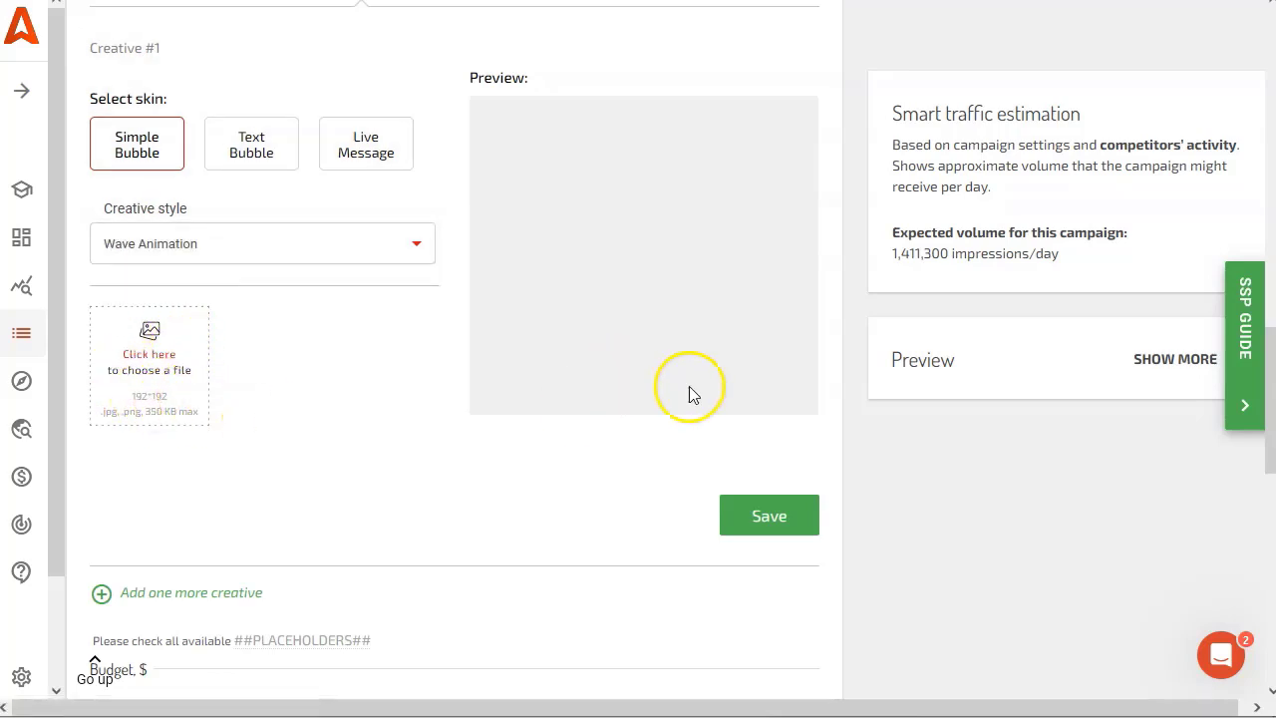
# Turn off the unlimited budget and set the campaign's total budget to $30
pyautogui.scroll(-4, 328, 495)
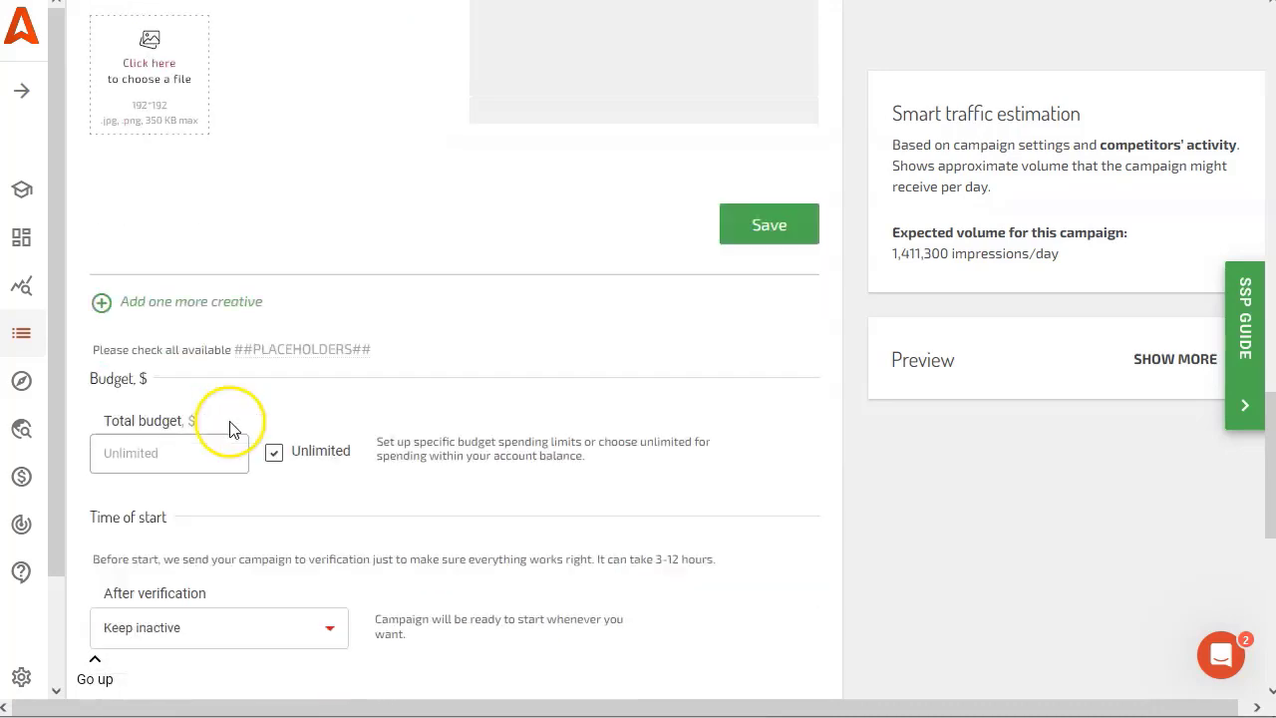
pyautogui.click(175, 339)
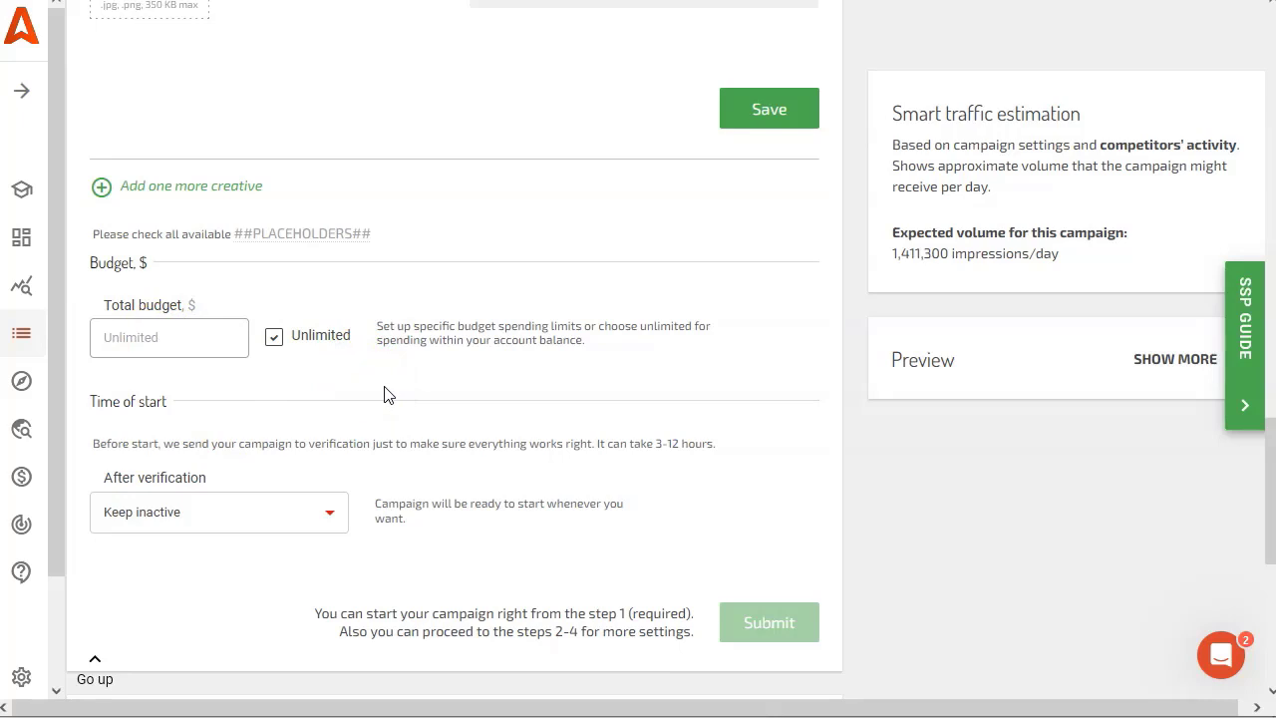
pyautogui.click(321, 336)
pyautogui.click(212, 338)
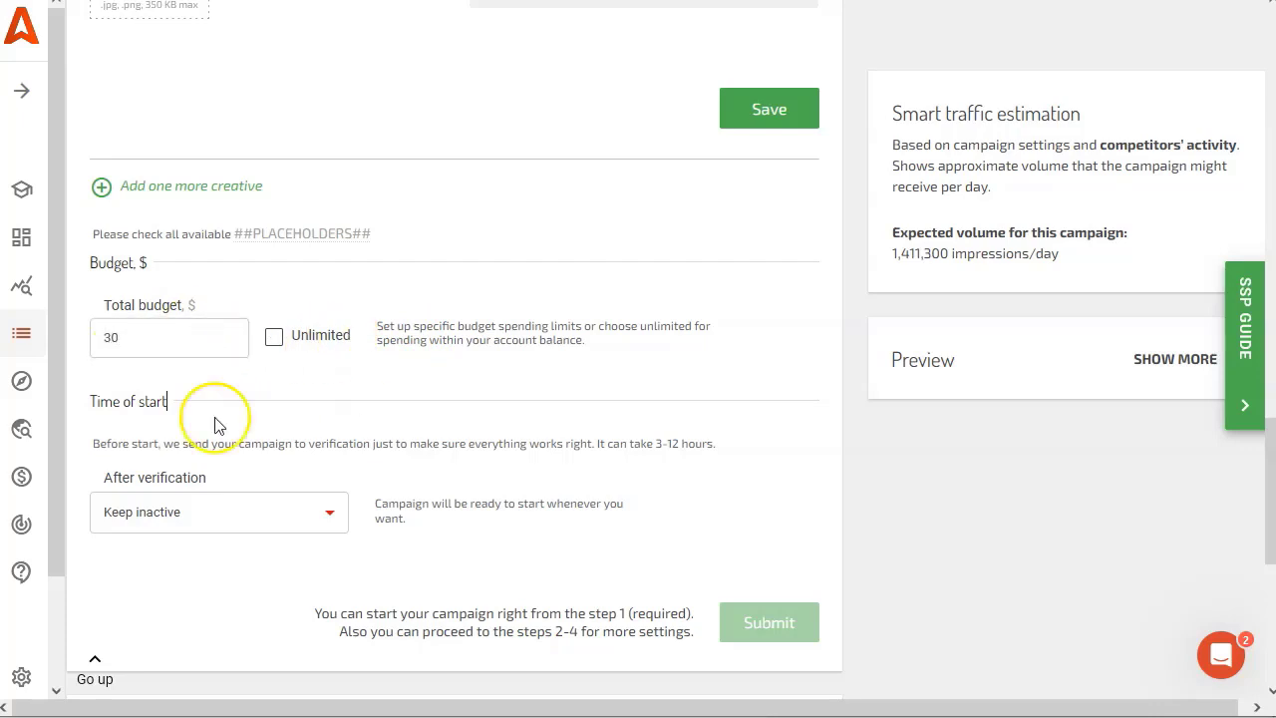
# Keep the campaign inactive after verification in the time of start settings
pyautogui.scroll(-1, 157, 369)
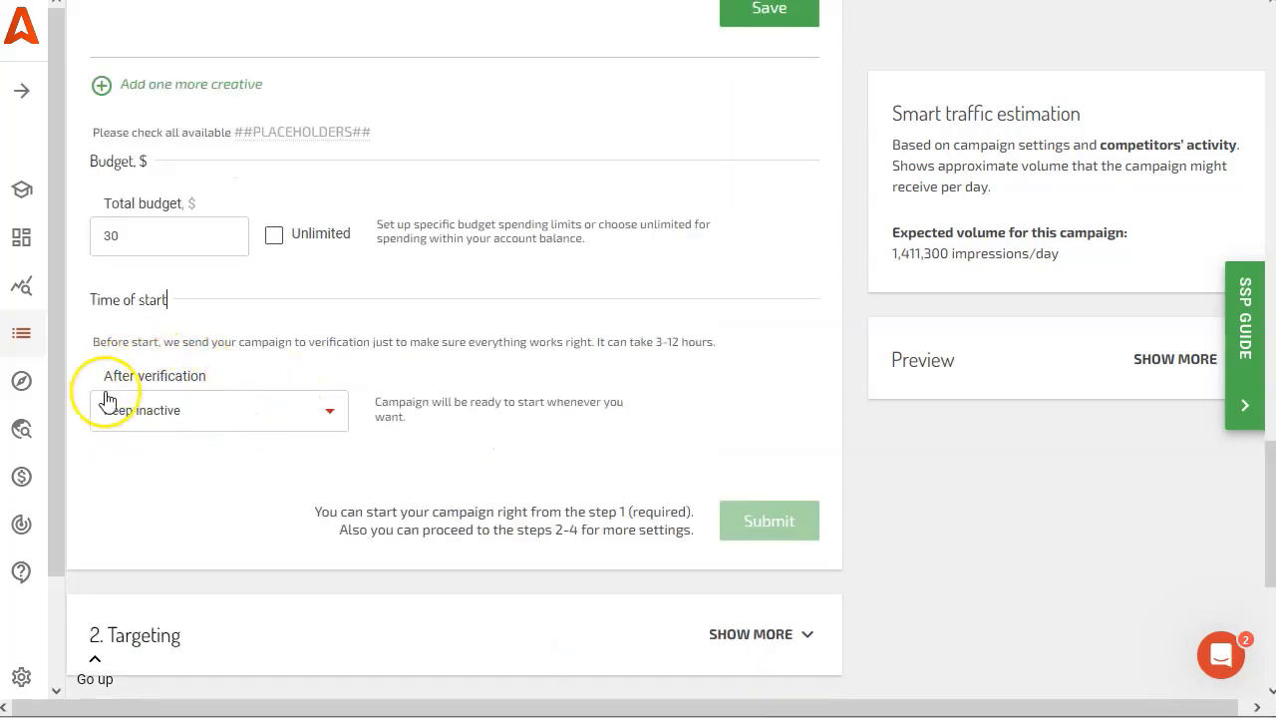
pyautogui.click(263, 407)
pyautogui.click(140, 368)
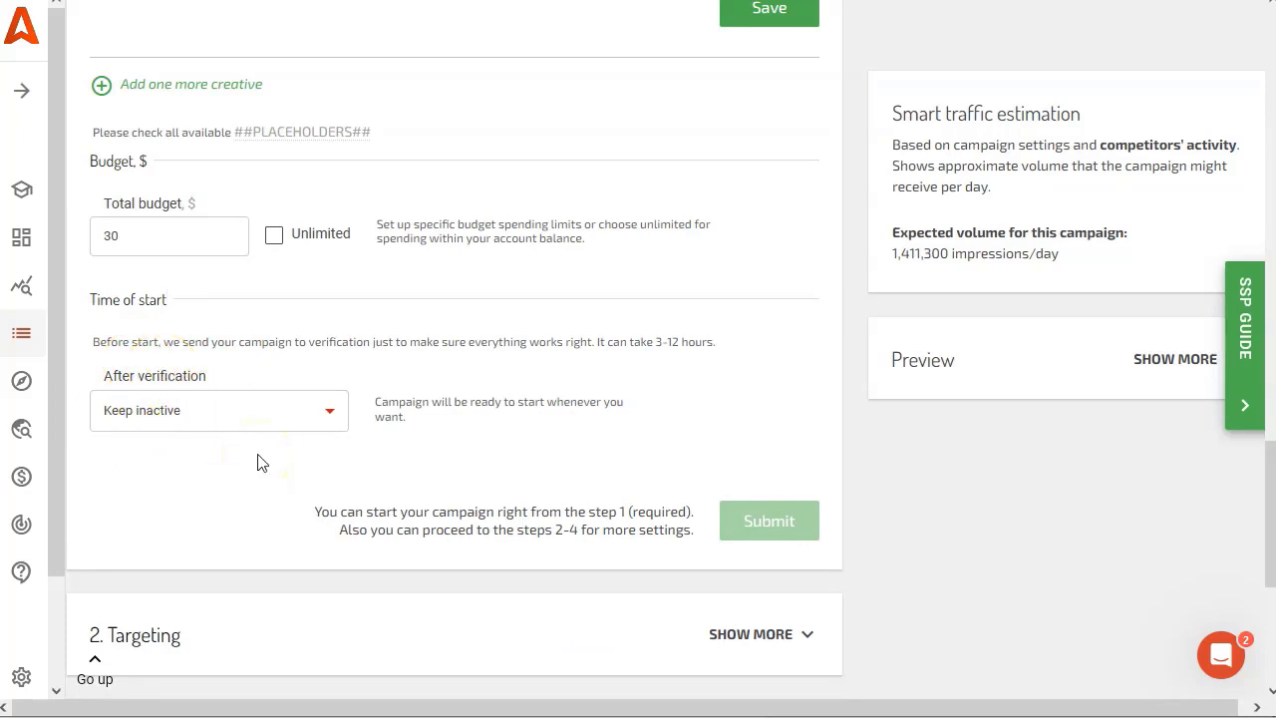
# Expand the Targeting section and check the available targeting types and the operating systems already targeted
pyautogui.scroll(-3, 439, 299)
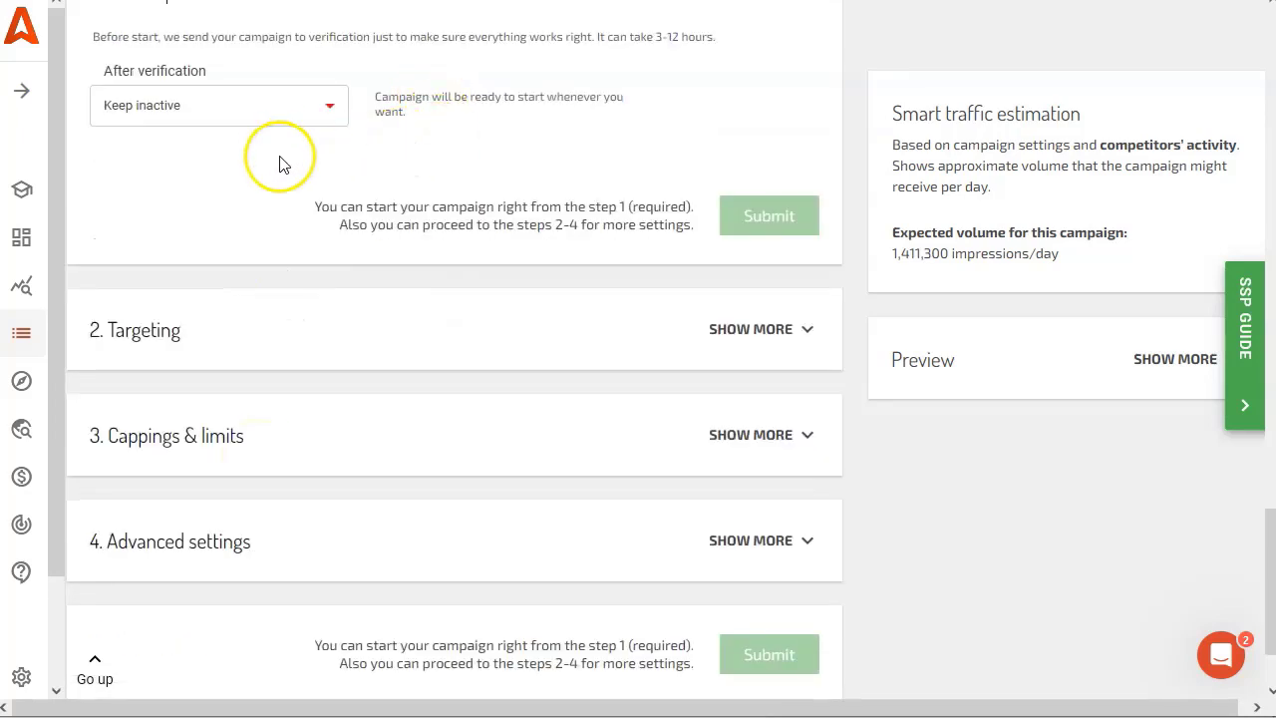
pyautogui.scroll(-1, 284, 169)
pyautogui.click(805, 229)
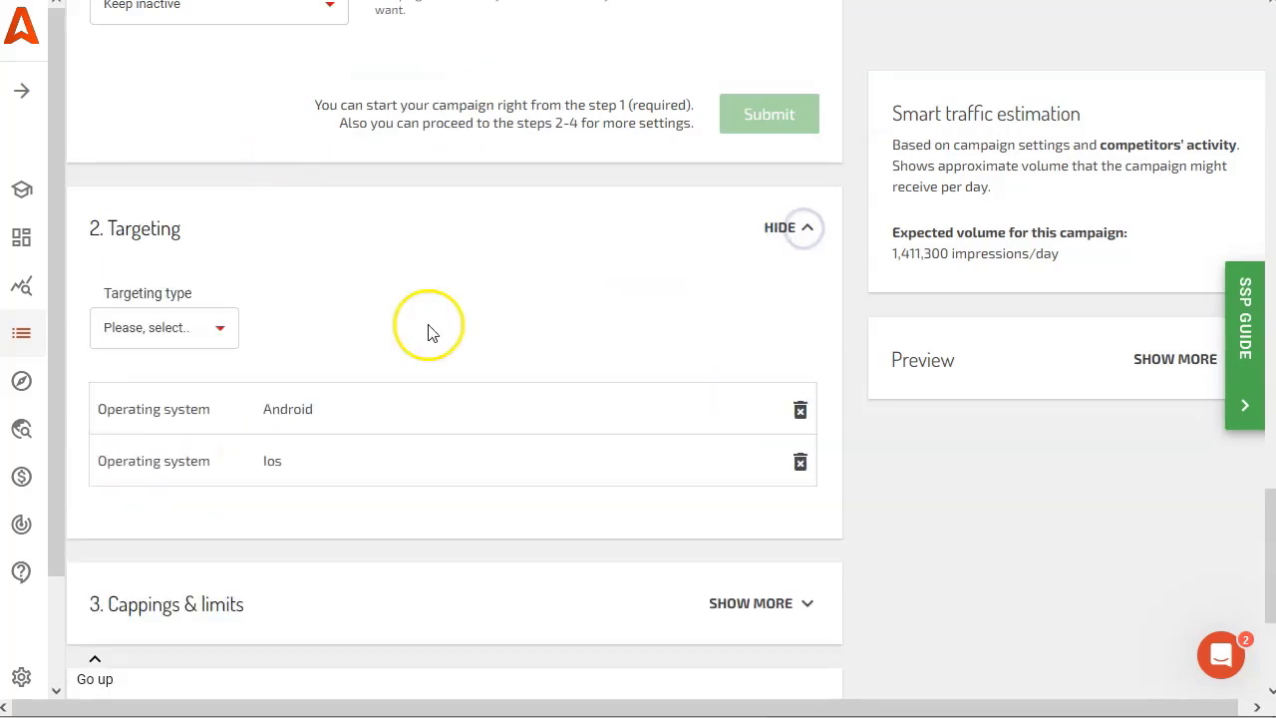
pyautogui.click(159, 328)
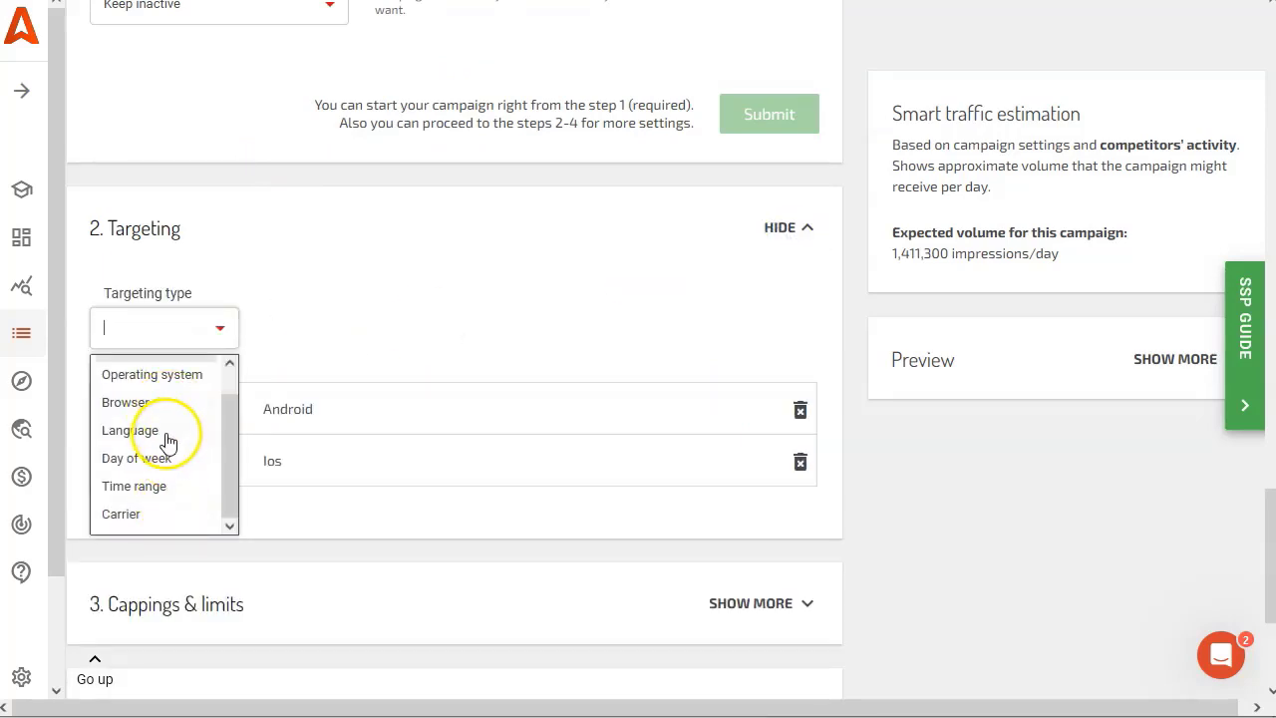
pyautogui.click(150, 371)
pyautogui.scroll(-1, 461, 346)
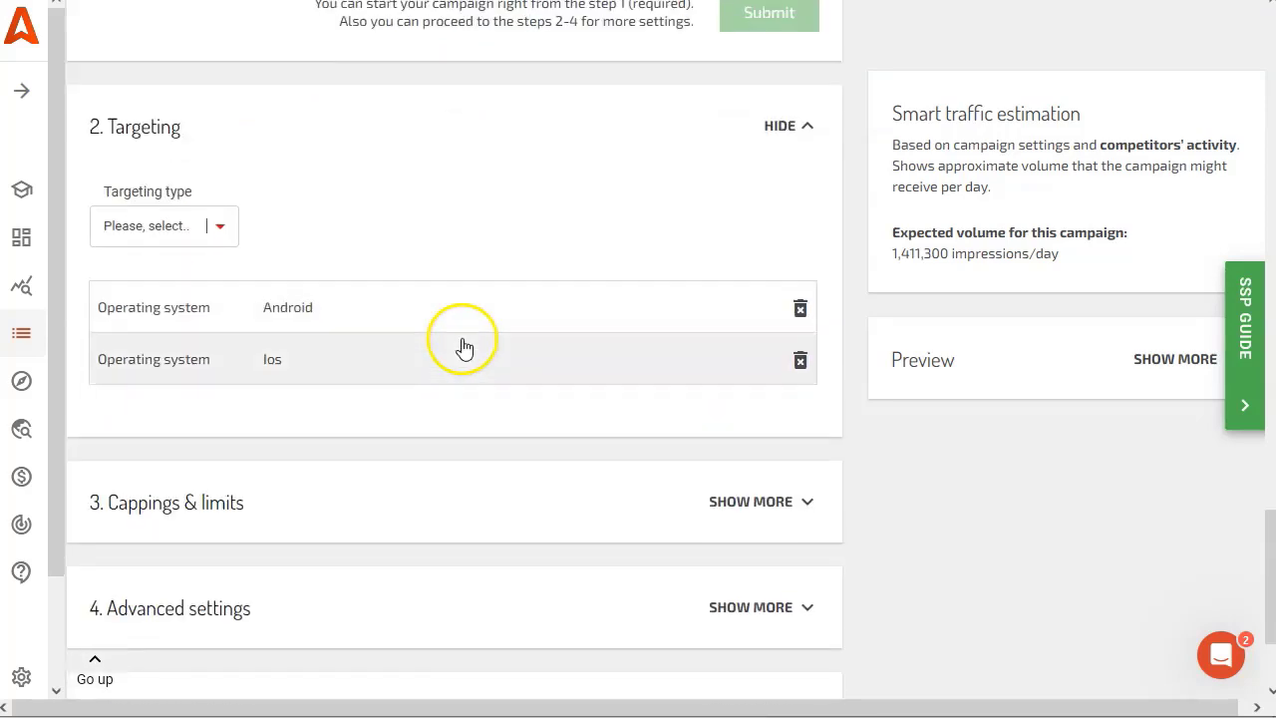
# Expand Cappings & limits and enter -10 as the daily budget, leaving the hourly budget unset
pyautogui.scroll(-2, 194, 313)
pyautogui.click(210, 319)
pyautogui.scroll(-1, 371, 320)
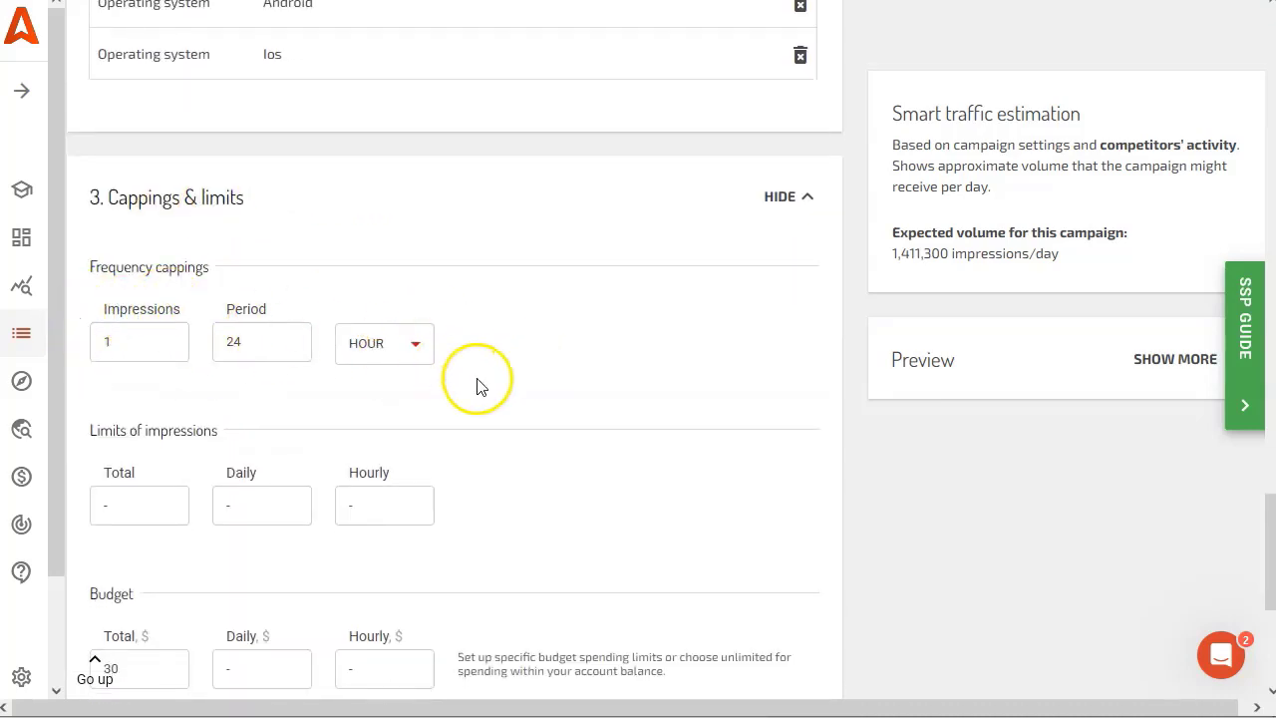
pyautogui.scroll(-2, 475, 388)
pyautogui.scroll(-2, 299, 339)
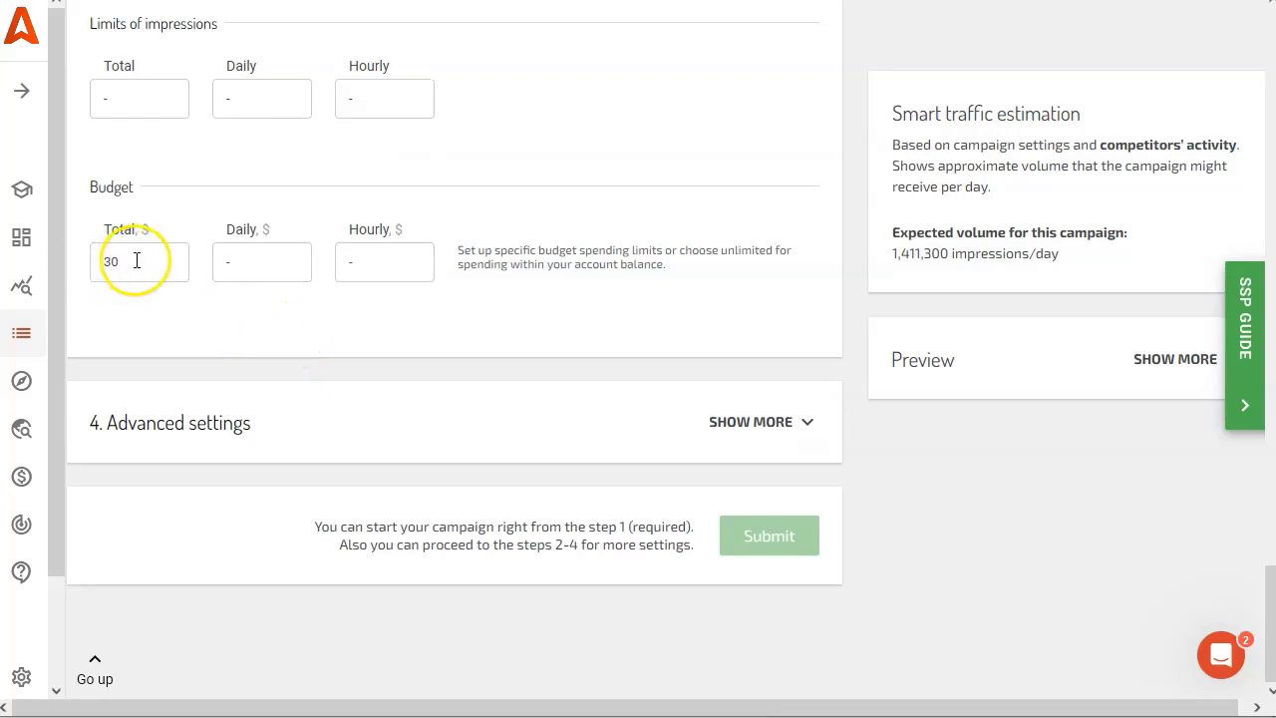
pyautogui.click(265, 260)
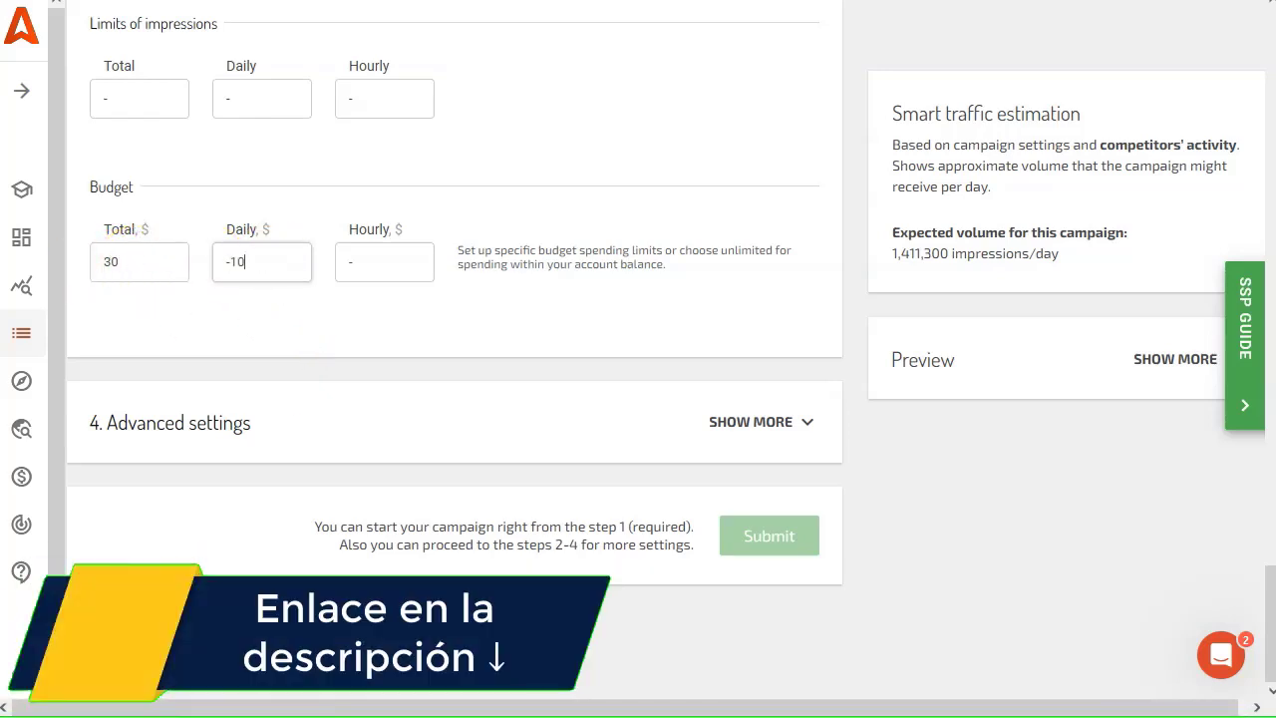
pyautogui.click(405, 261)
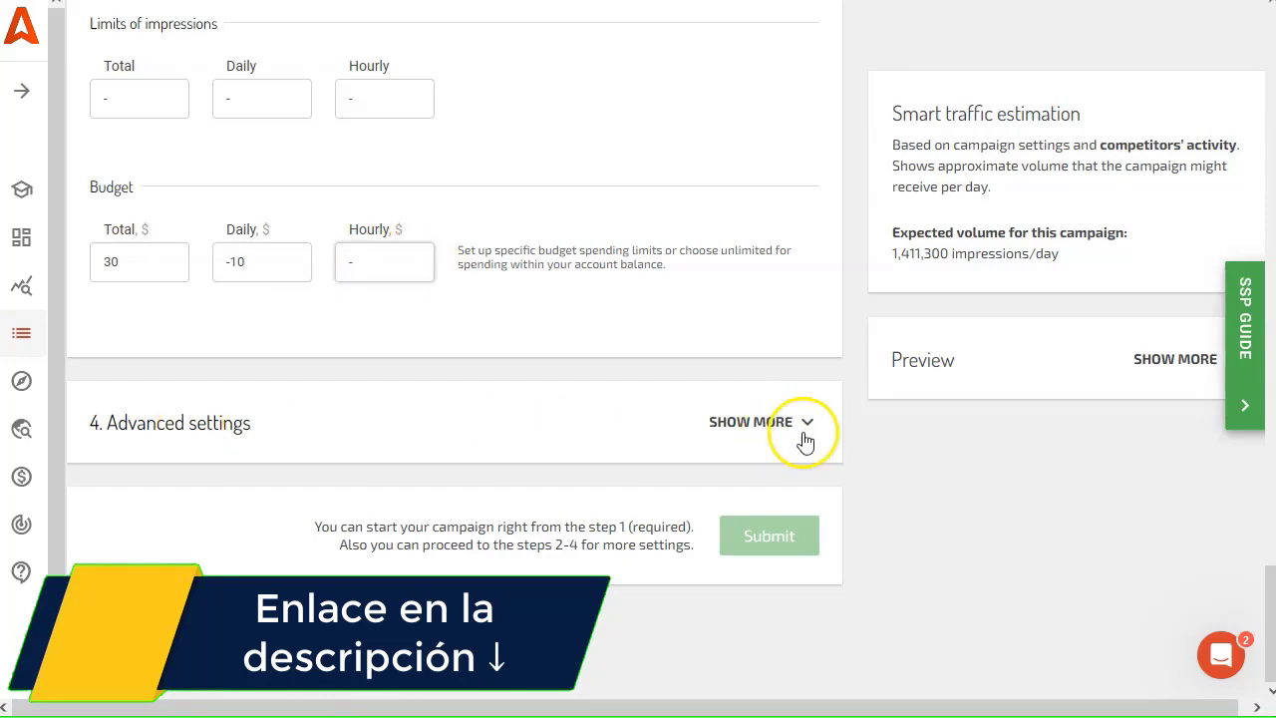
# Expand the Advanced settings section and examine its placement list and IP range targeting fields
pyautogui.click(798, 427)
pyautogui.scroll(-2, 313, 439)
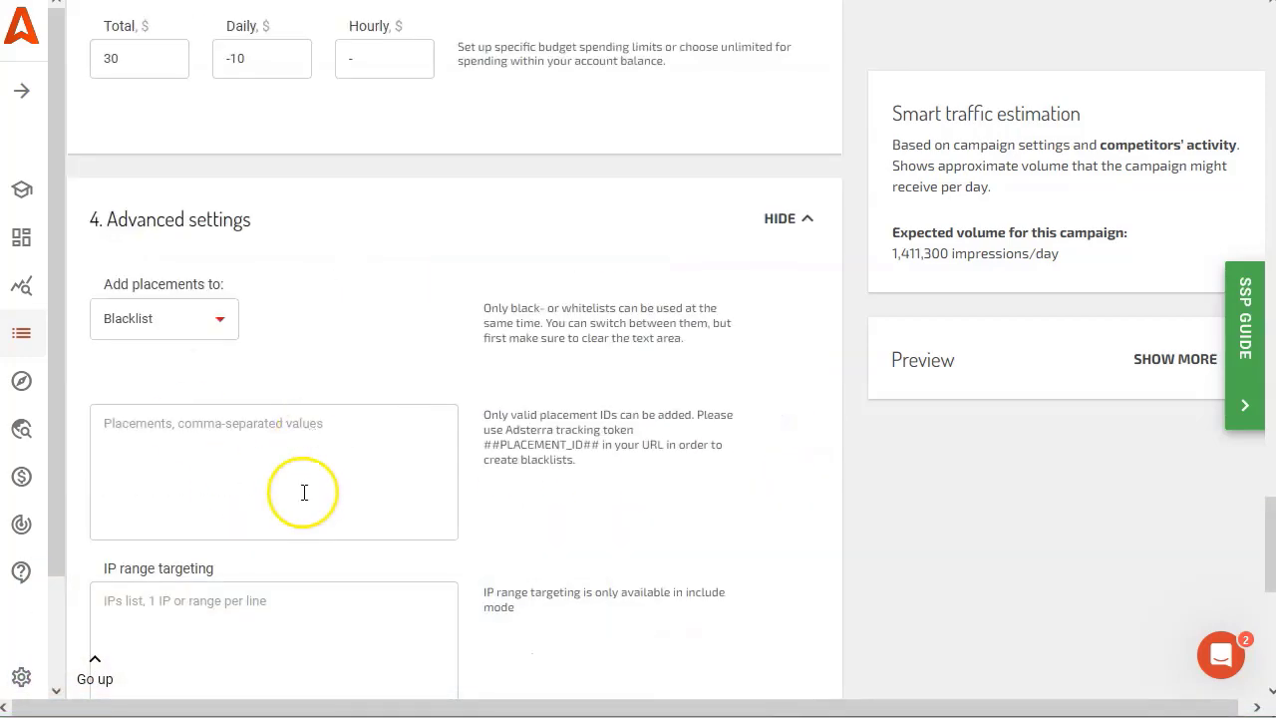
pyautogui.scroll(-1, 377, 398)
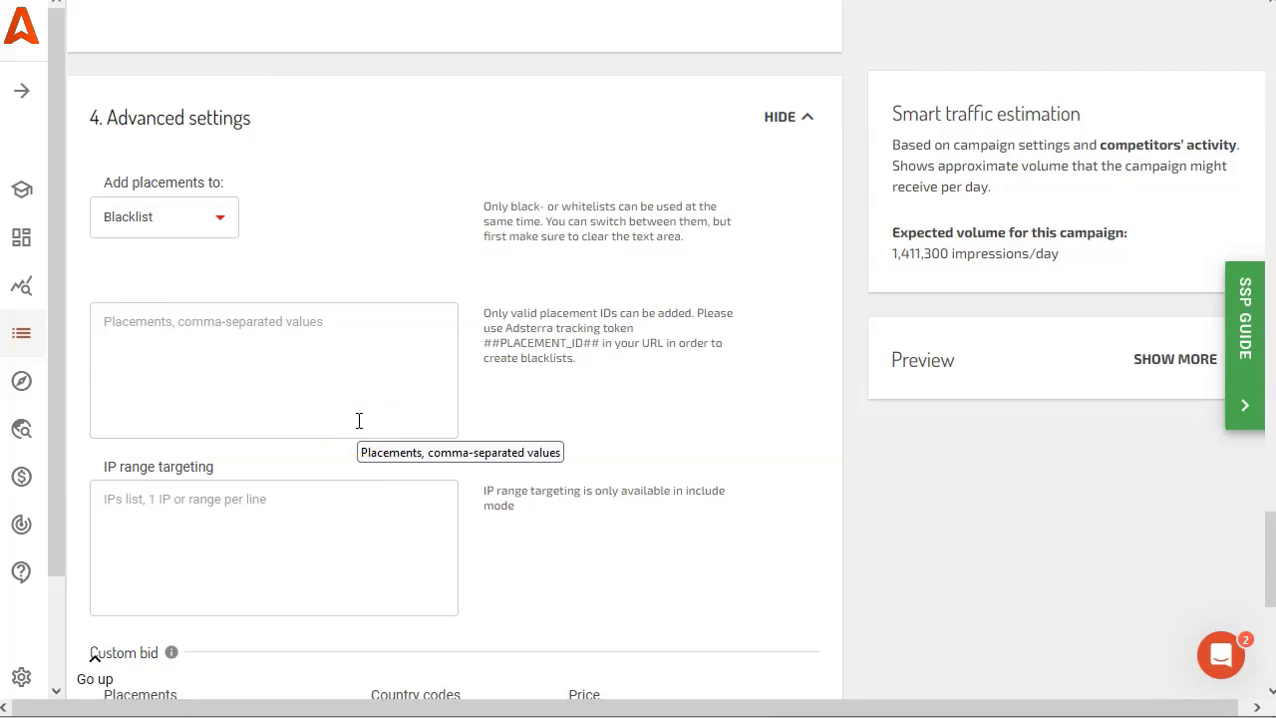
pyautogui.scroll(-1, 359, 421)
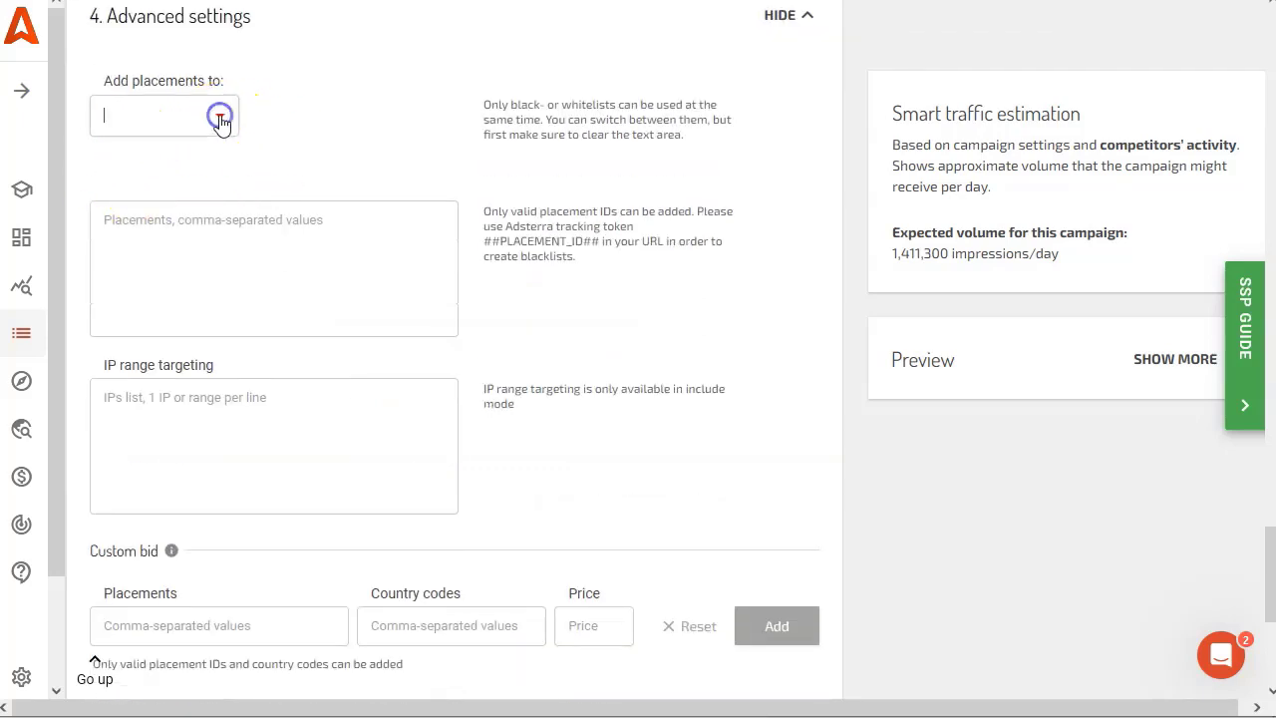
# Try Whitelist as the placement list type and switch it back to Blacklist
pyautogui.click(220, 118)
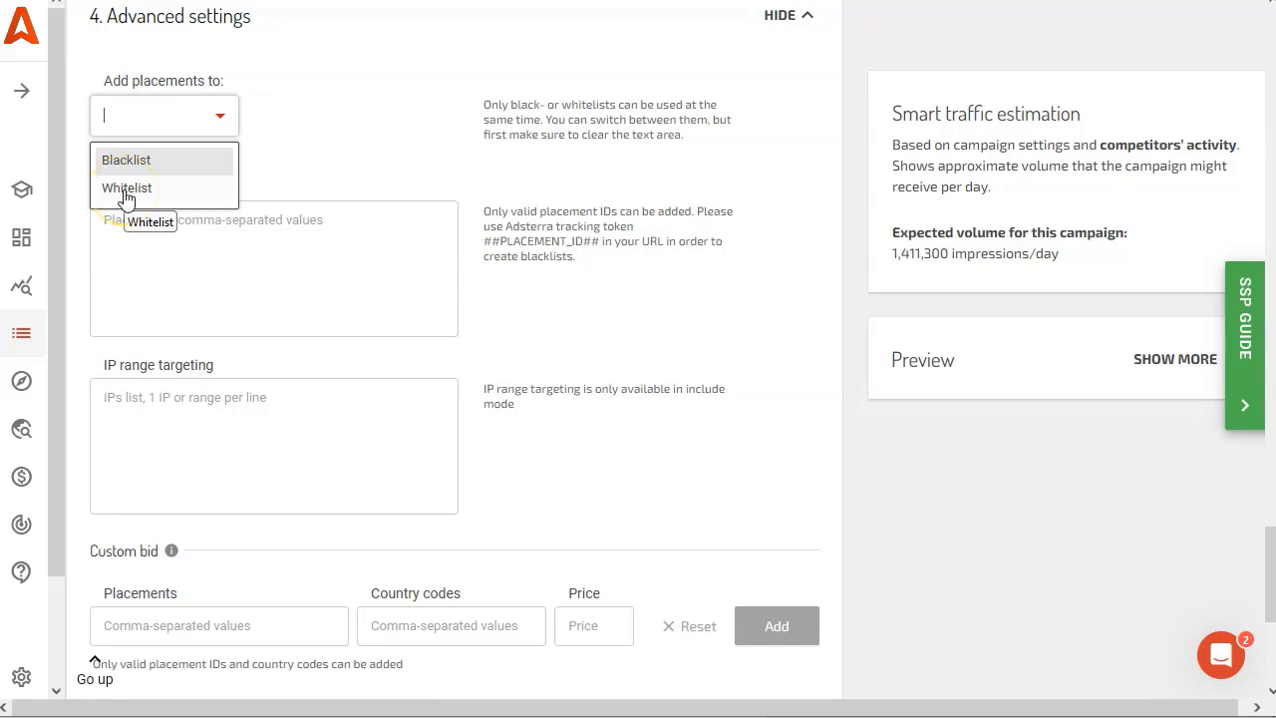
pyautogui.click(126, 189)
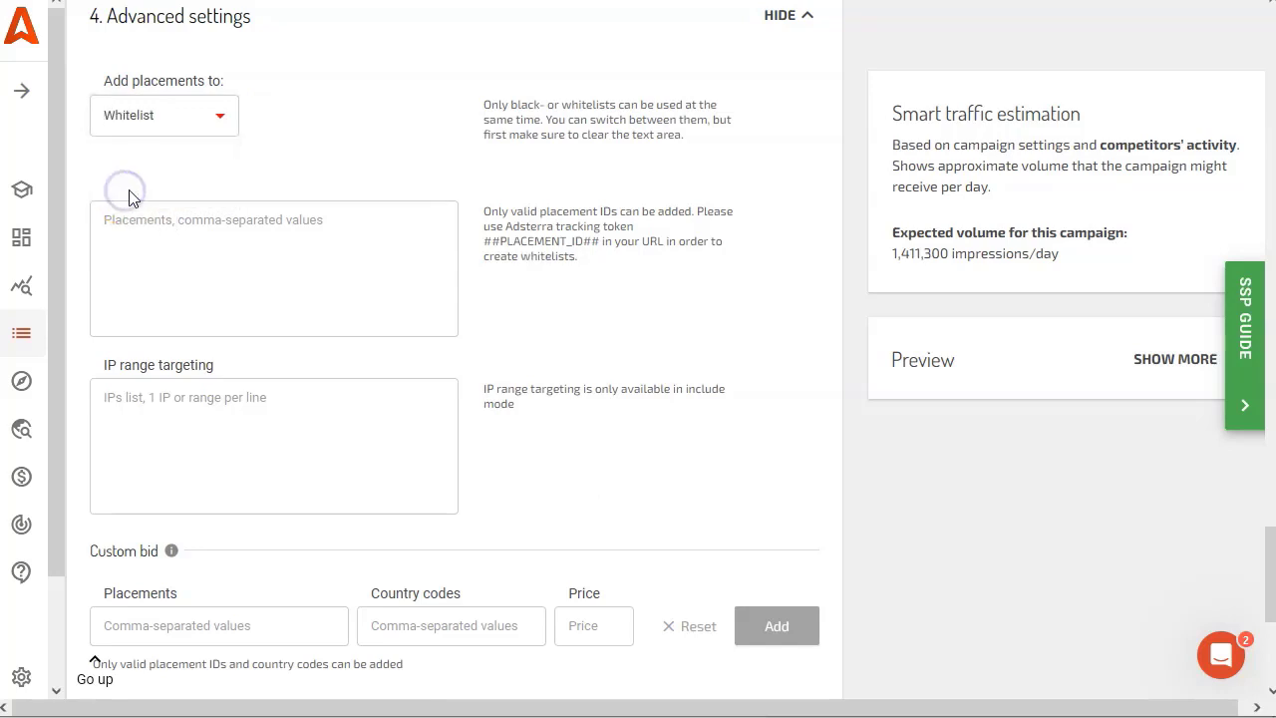
pyautogui.click(200, 122)
pyautogui.click(147, 162)
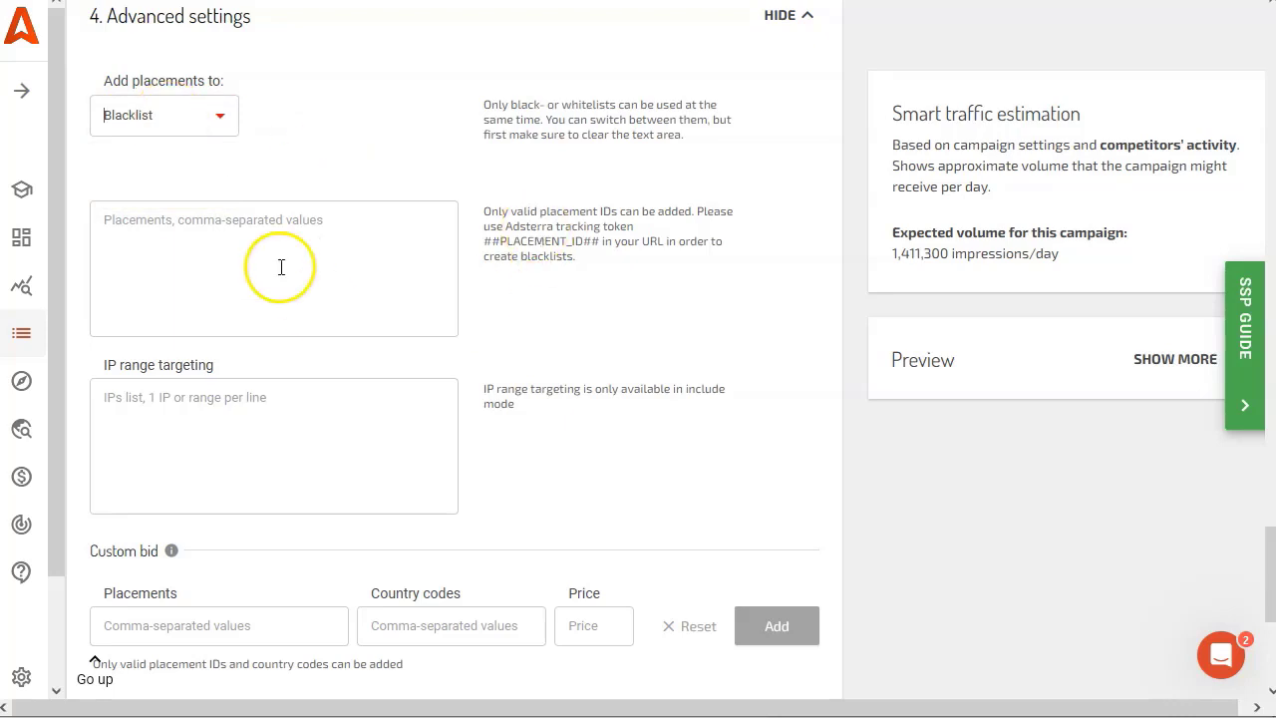
# Review the custom bid and CPA goal options, collapse the Advanced settings and return to the start of the campaign form
pyautogui.scroll(-4, 279, 329)
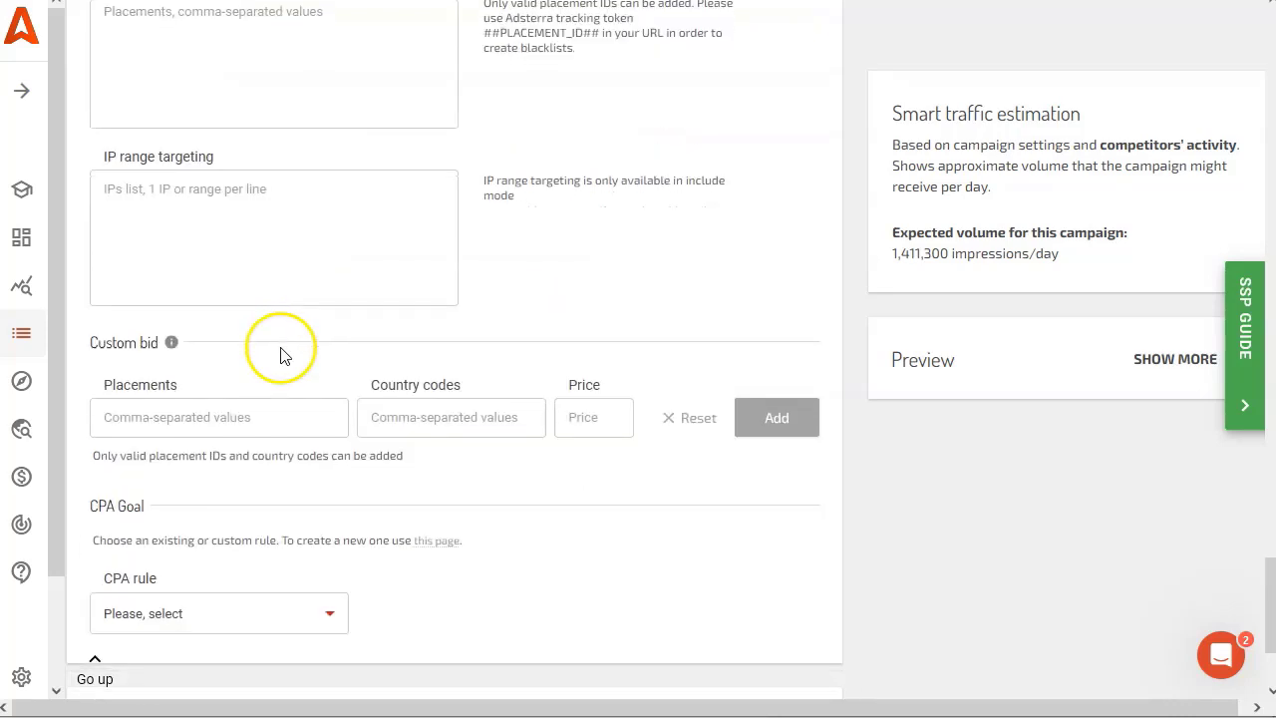
pyautogui.click(184, 218)
pyautogui.scroll(5, 339, 296)
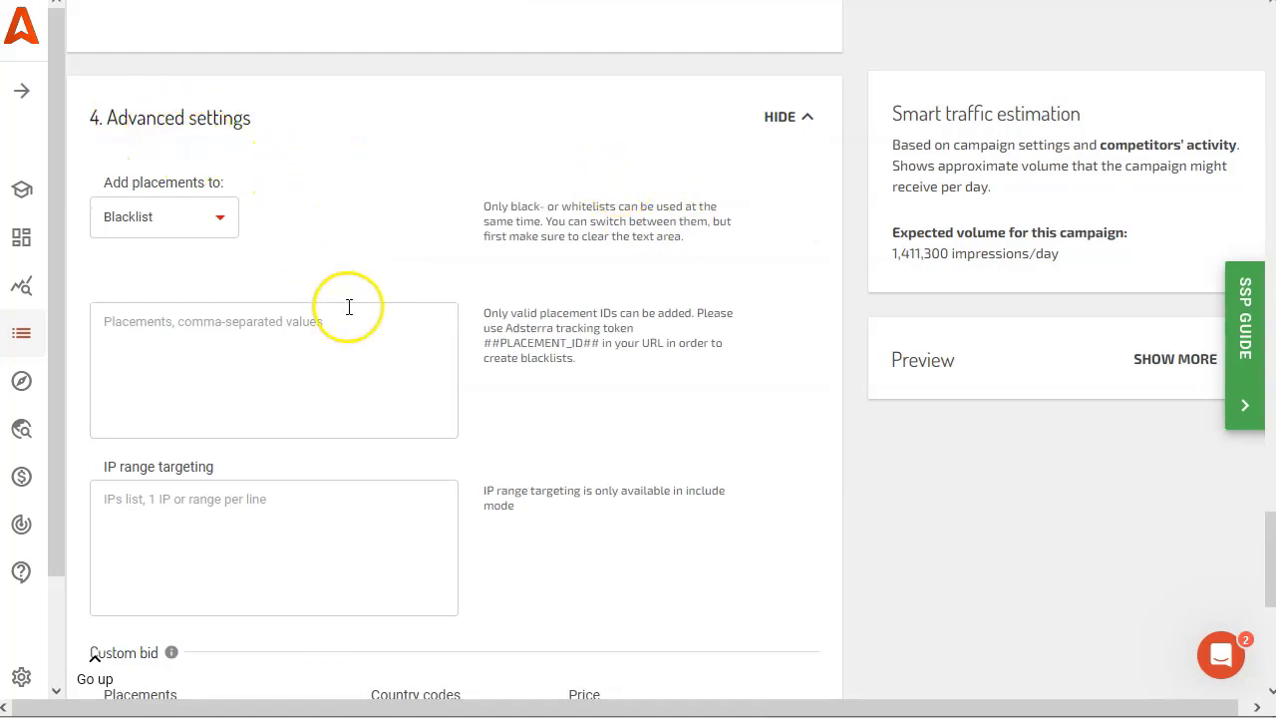
pyautogui.scroll(-5, 349, 307)
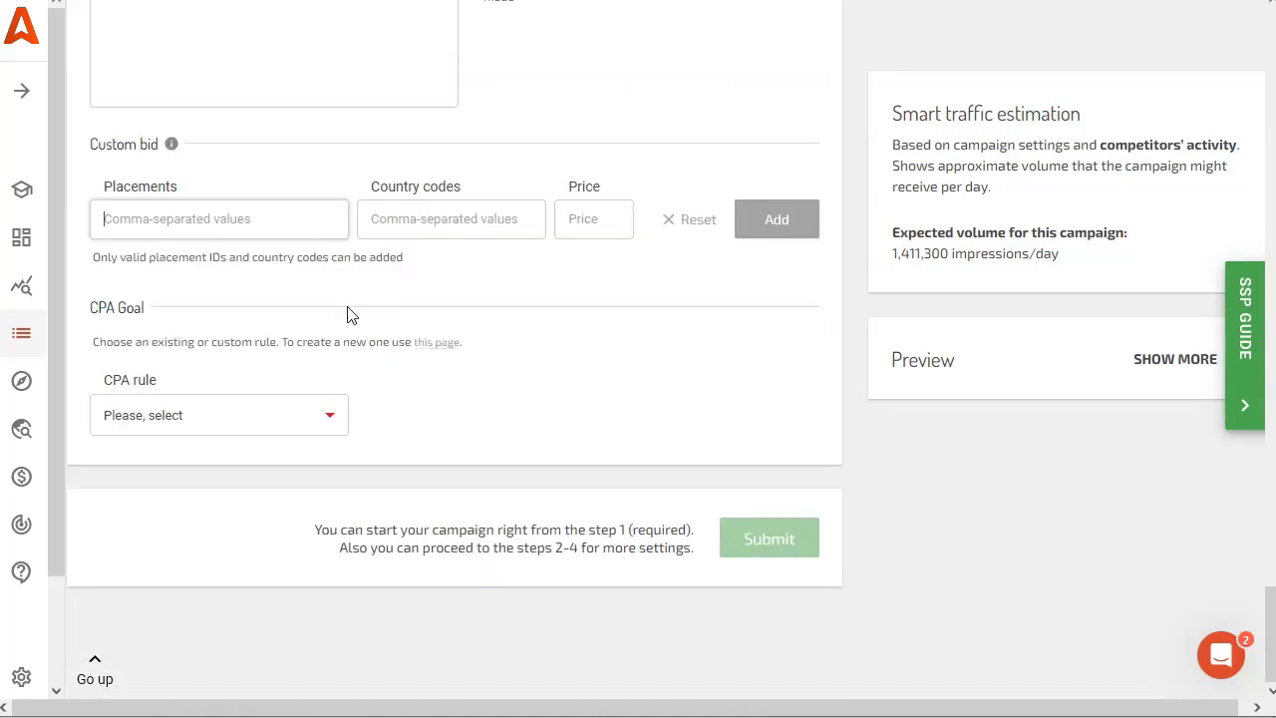
pyautogui.scroll(6, 348, 309)
pyautogui.click(810, 216)
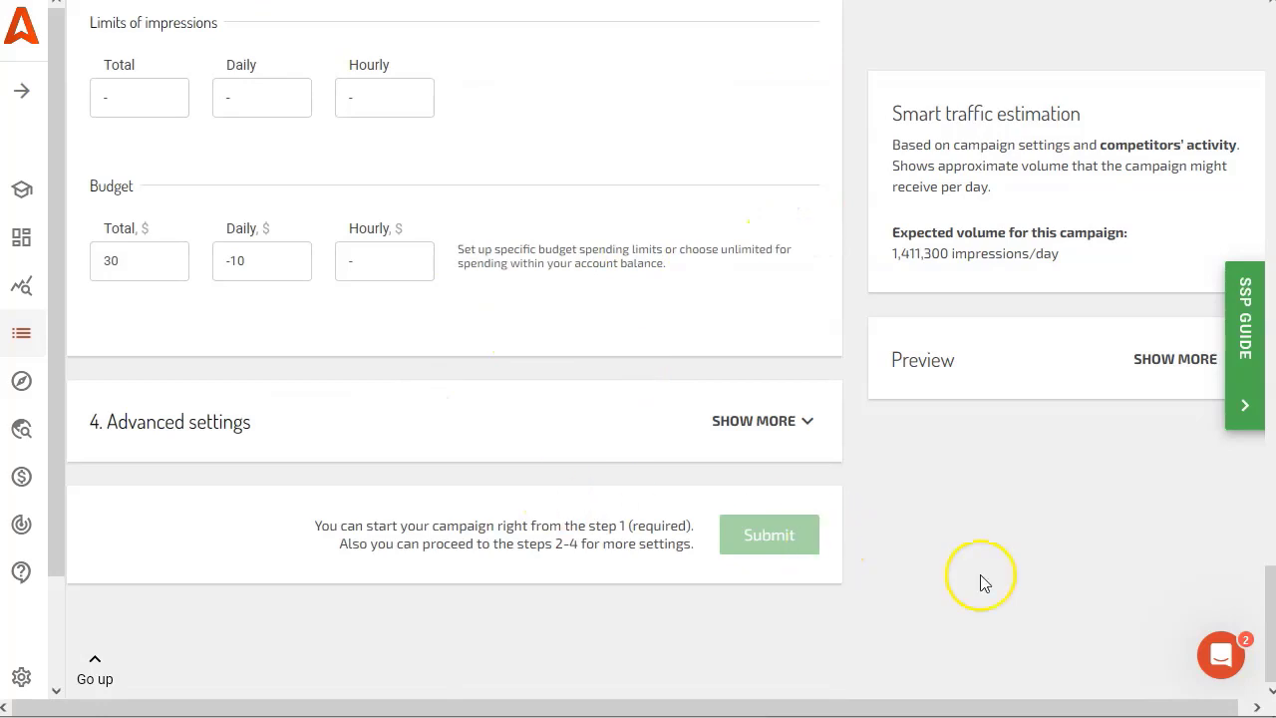
pyautogui.scroll(10, 618, 330)
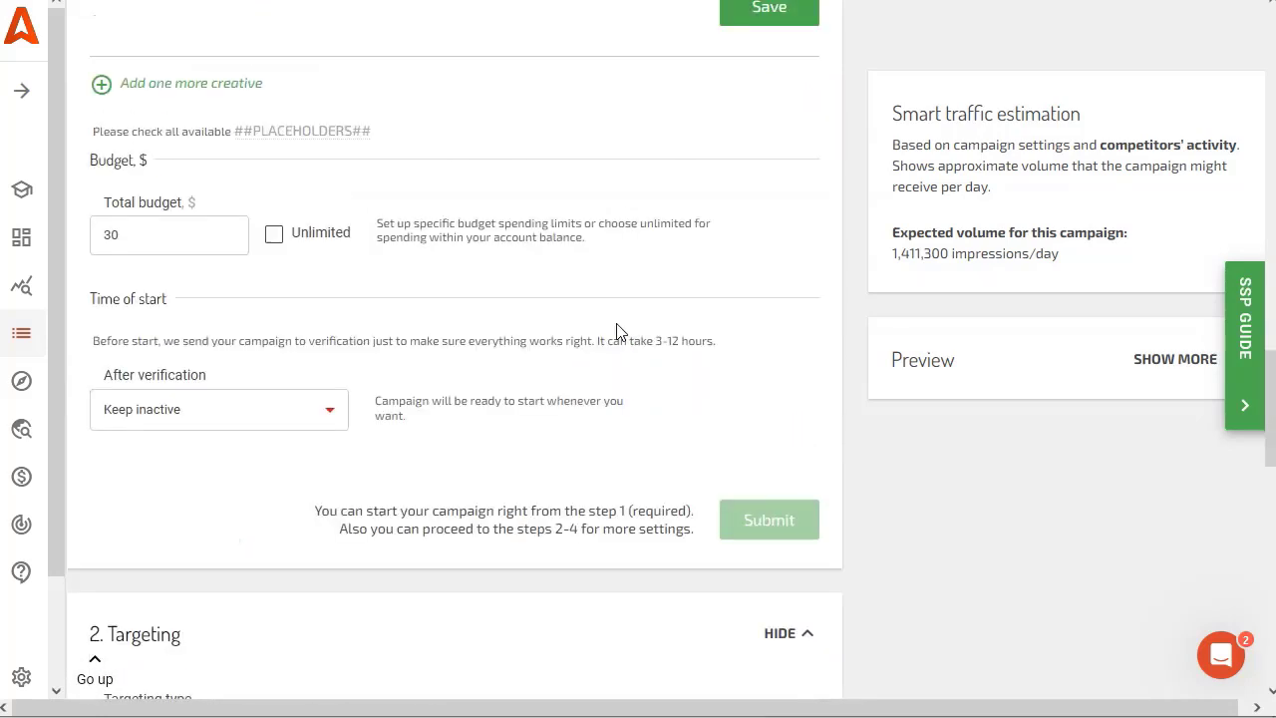
pyautogui.scroll(10, 616, 331)
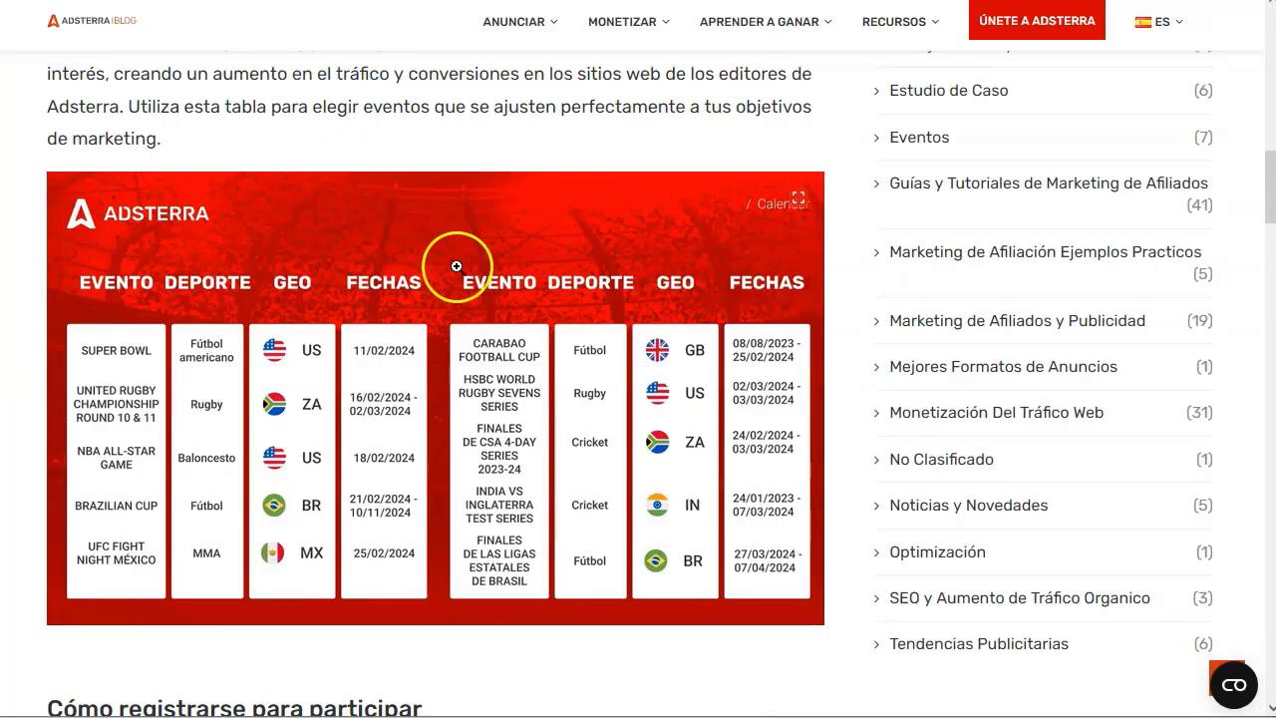
# Examine the sports event calendar and the Sports Marathon sign-up widget in the Adsterra blog article
pyautogui.scroll(1, 457, 267)
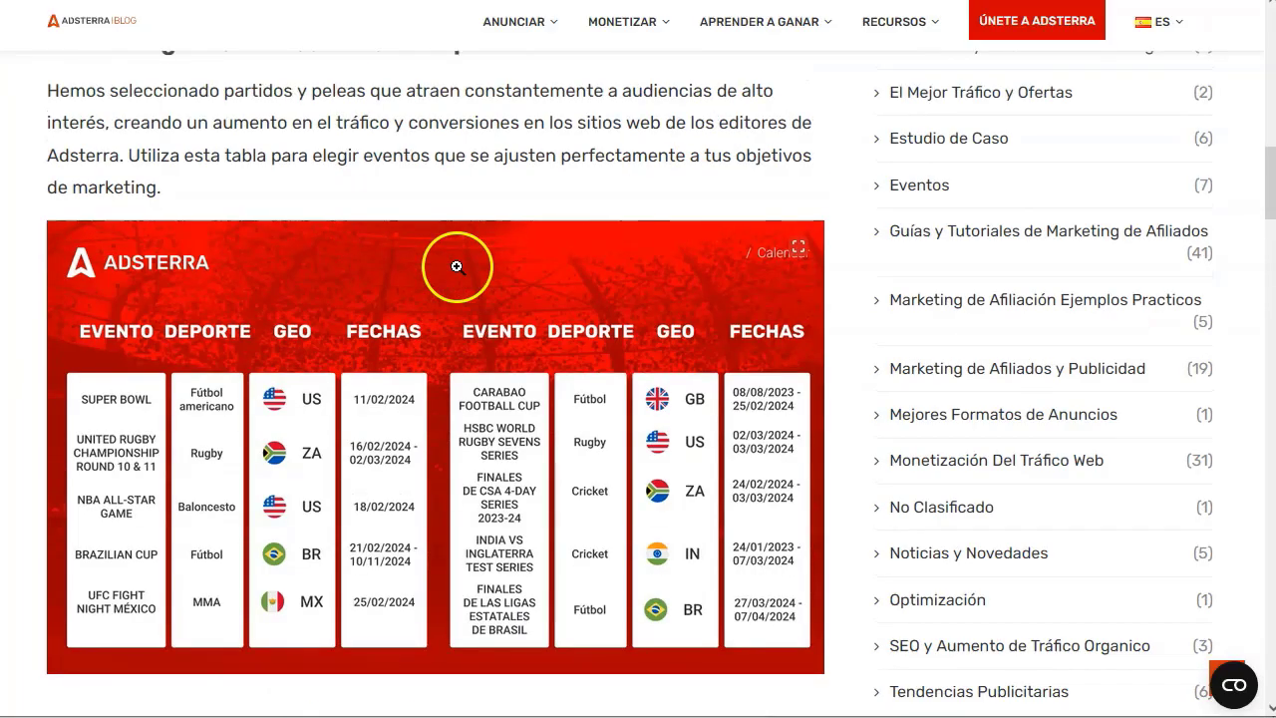
pyautogui.scroll(4, 457, 267)
pyautogui.scroll(-10, 259, 334)
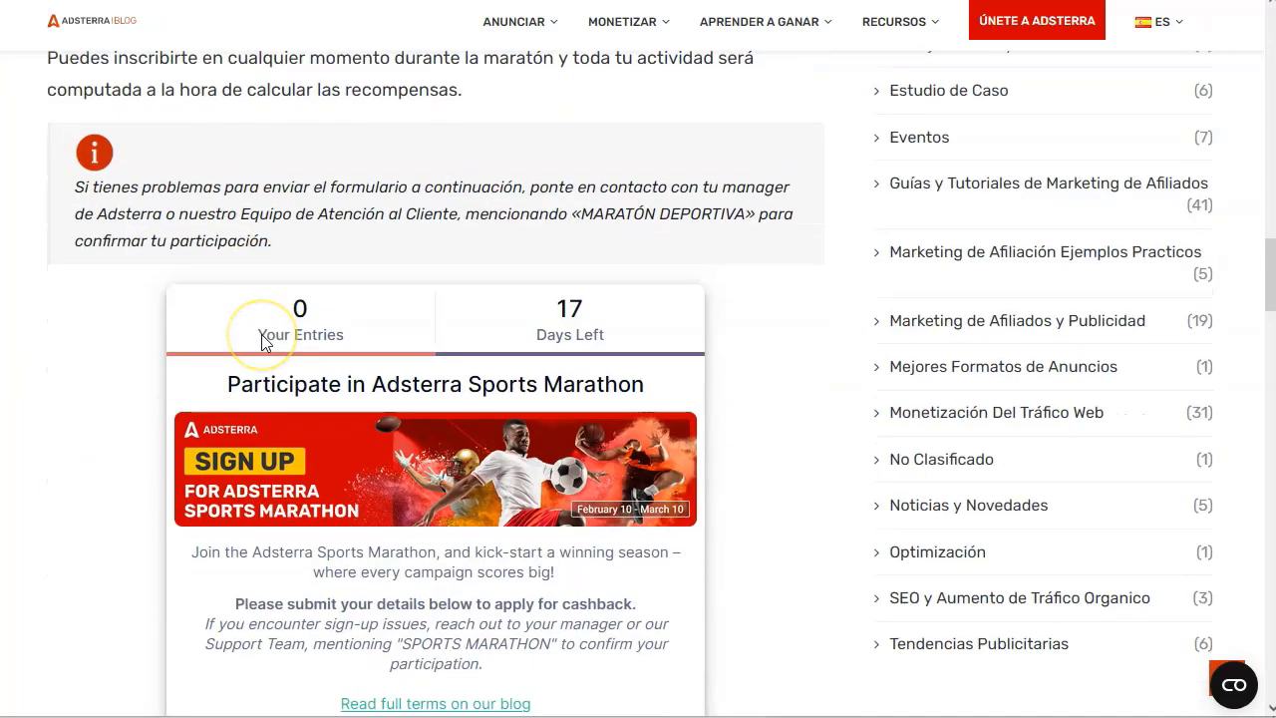
pyautogui.scroll(-6, 261, 334)
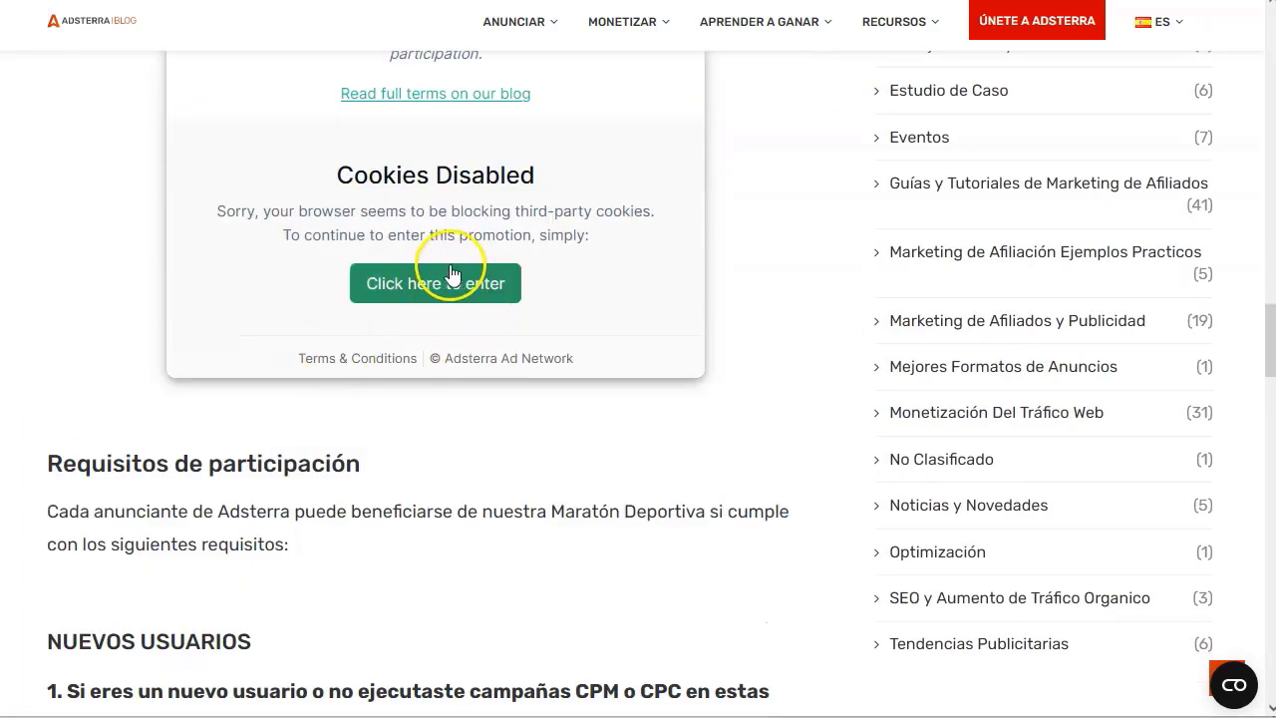
pyautogui.scroll(3, 319, 339)
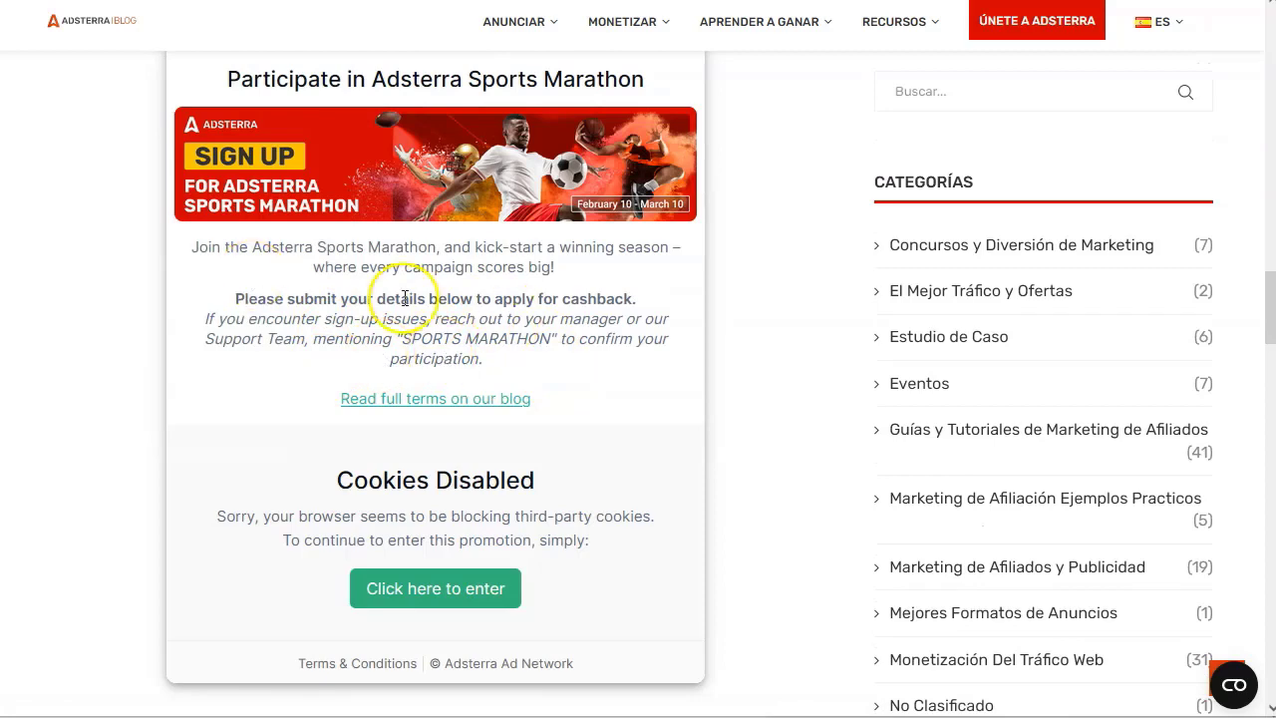
# Read the Sports Marathon participation requirements and cashback terms for new and active users, including the closing notes
pyautogui.scroll(-3, 163, 293)
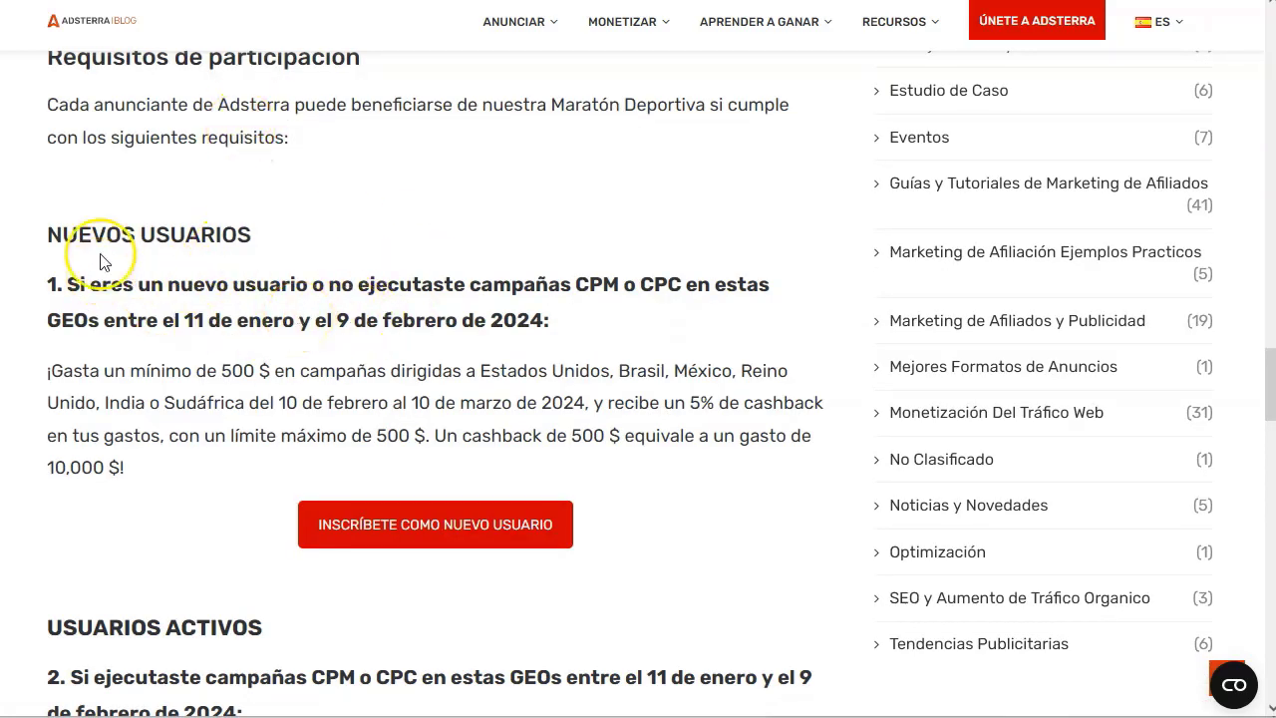
pyautogui.scroll(-2, 229, 479)
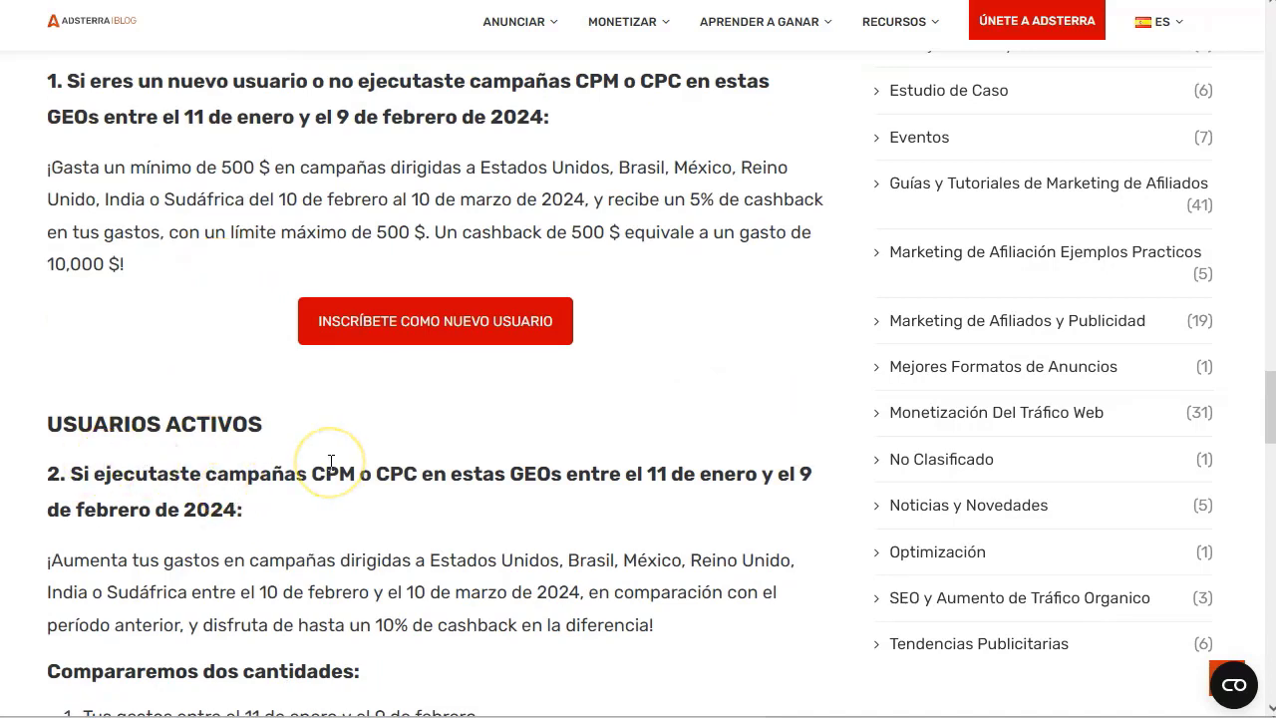
pyautogui.moveTo(610, 199); pyautogui.dragTo(768, 201)
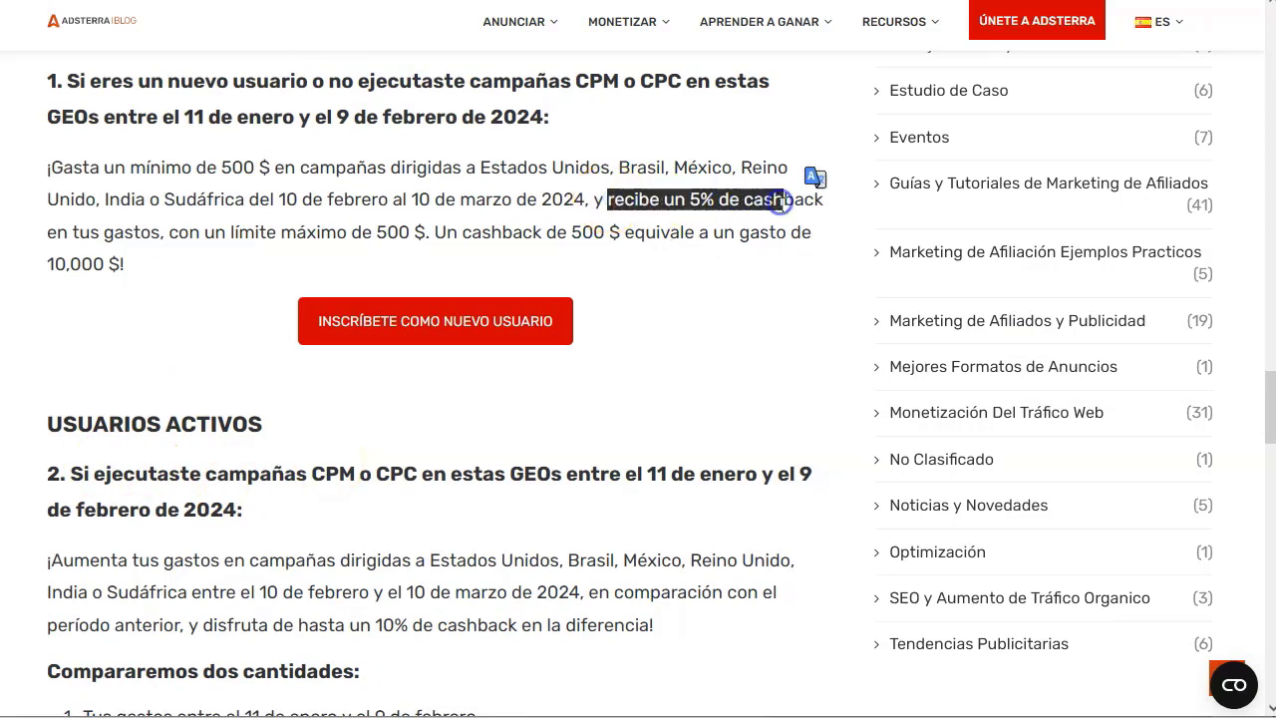
pyautogui.click(782, 204)
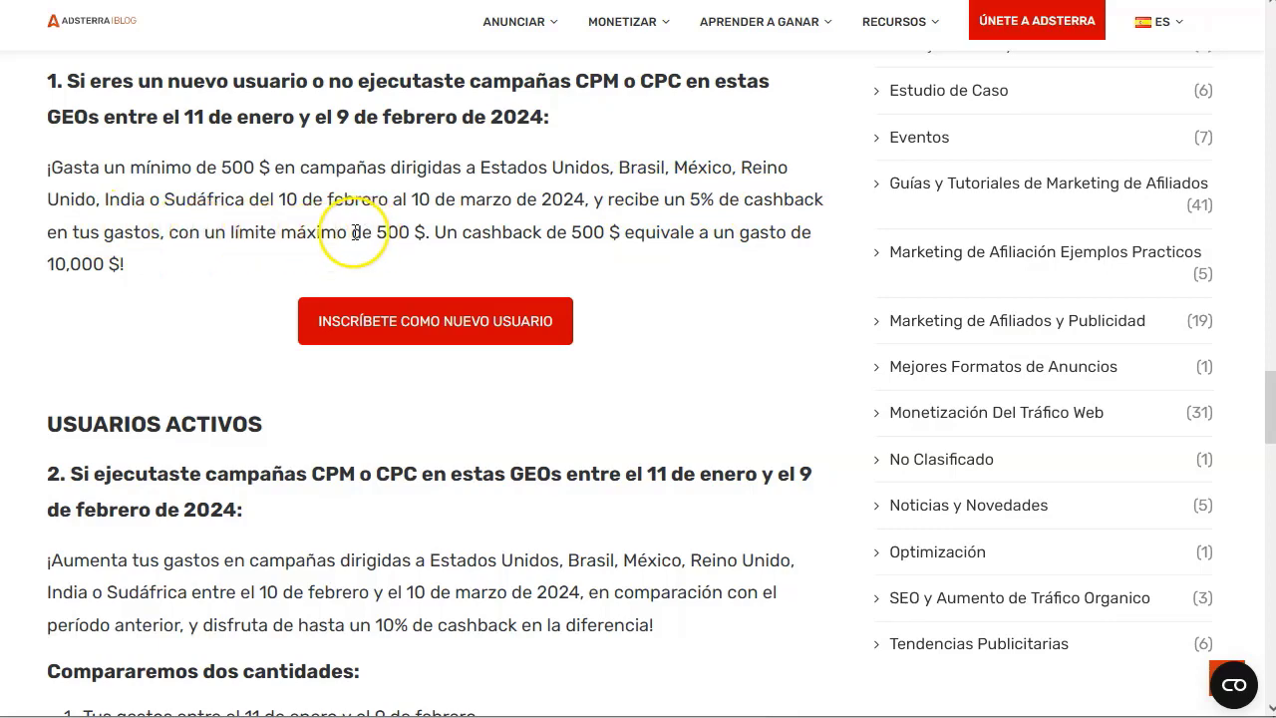
pyautogui.scroll(-3, 249, 349)
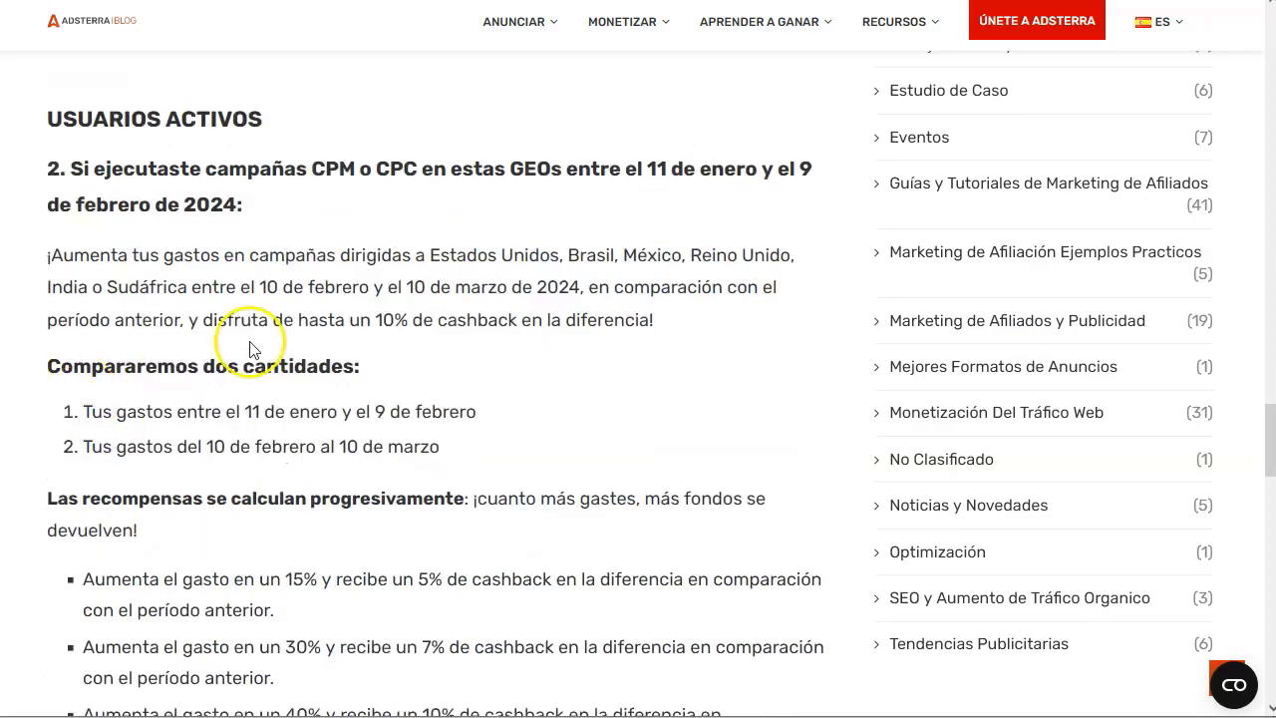
pyautogui.scroll(-3, 323, 301)
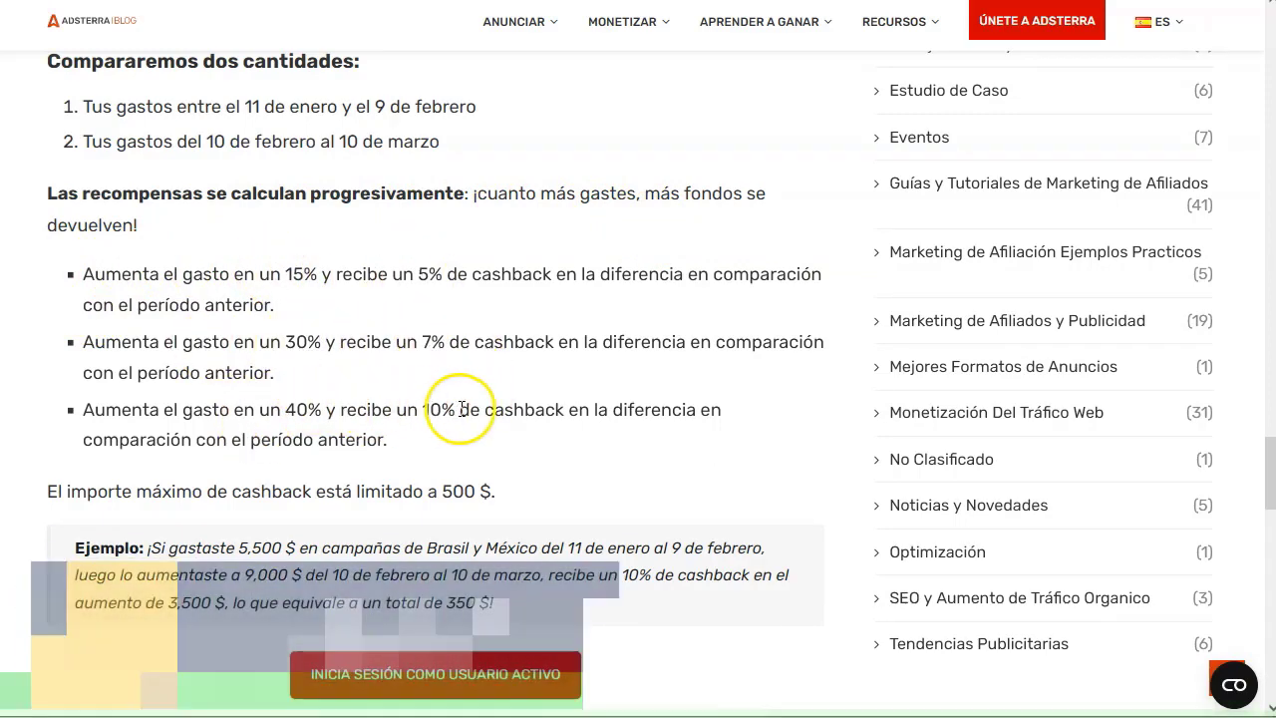
pyautogui.scroll(-1, 302, 399)
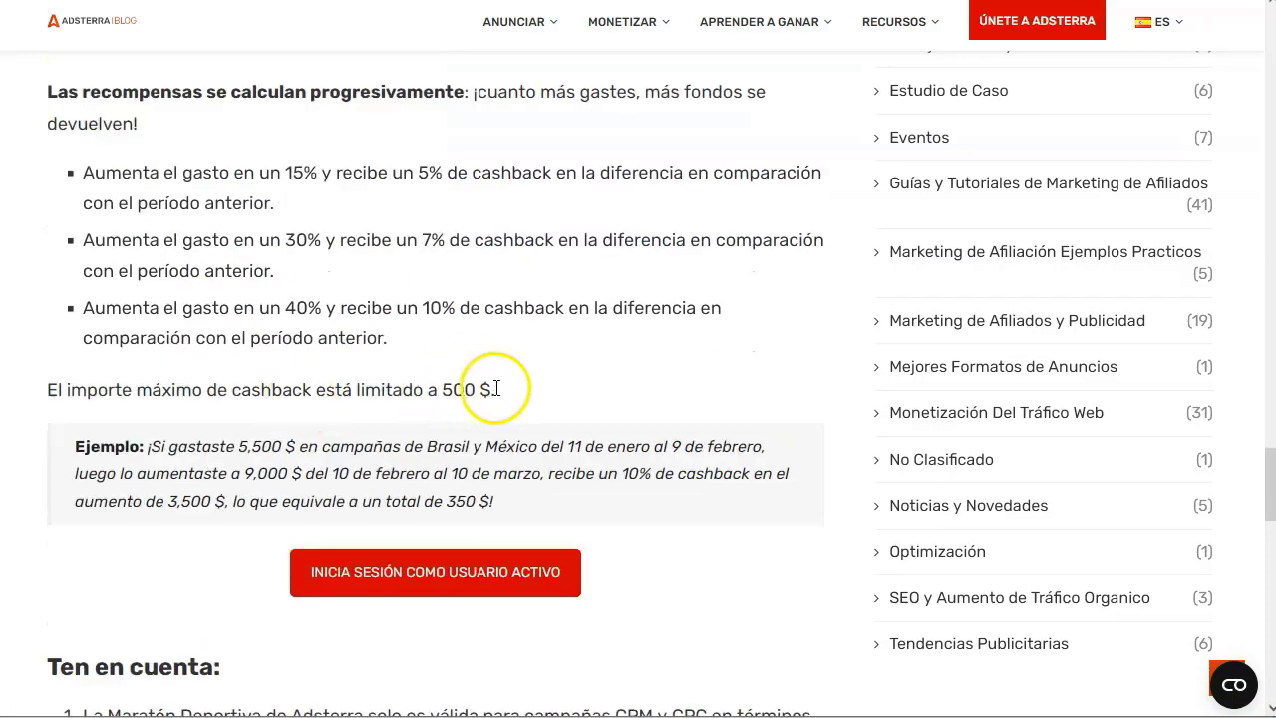
pyautogui.scroll(-6, 239, 446)
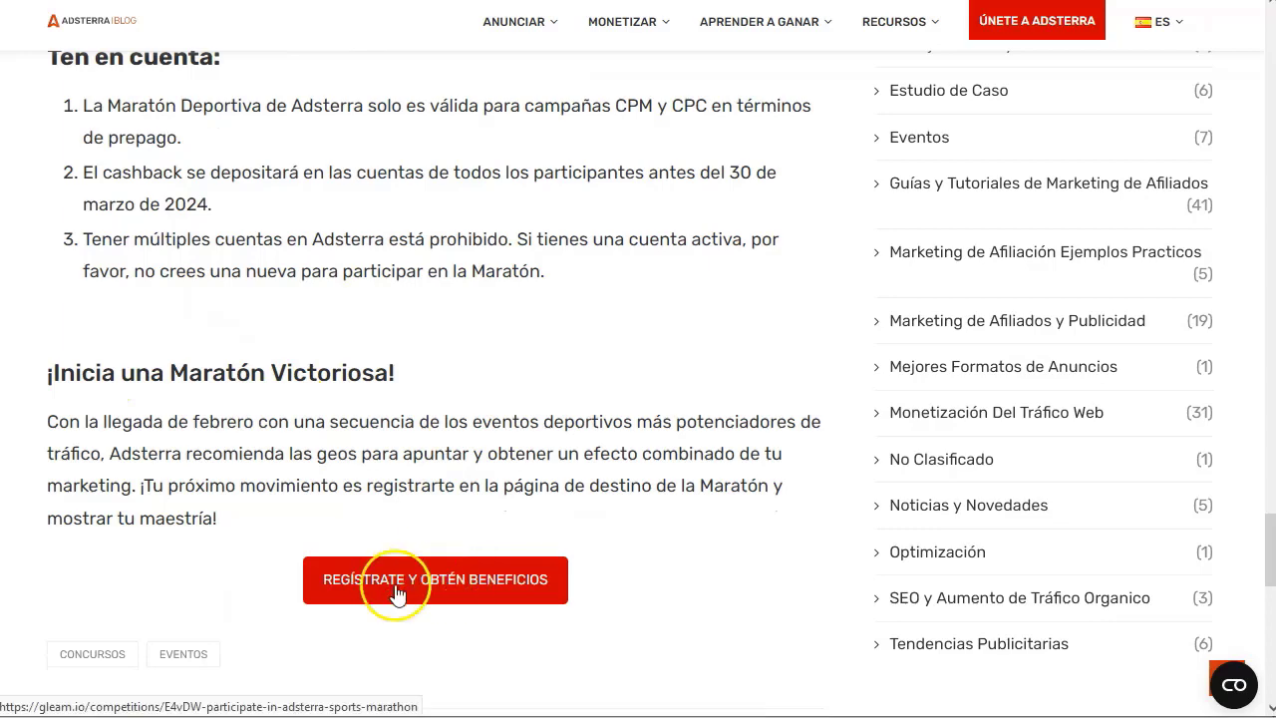
# Open the Sports Marathon registration page from the article and examine the details its form requires
pyautogui.click(451, 589)
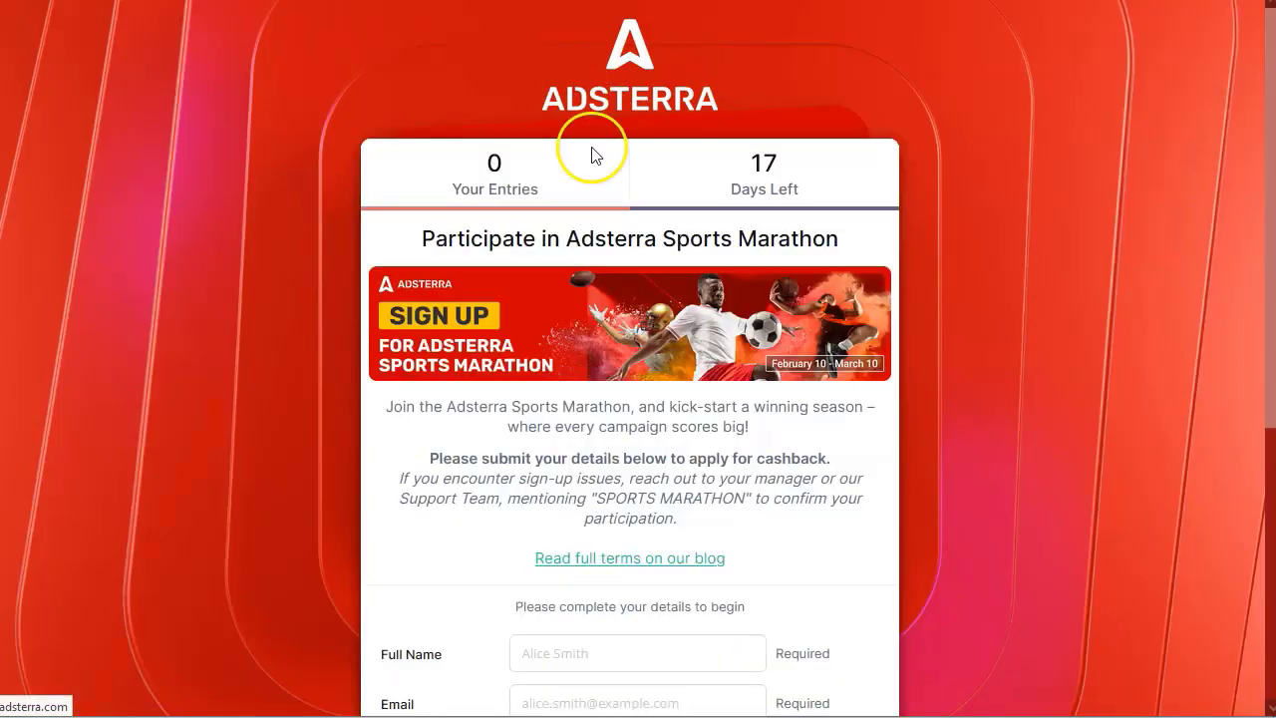
pyautogui.scroll(-3, 562, 250)
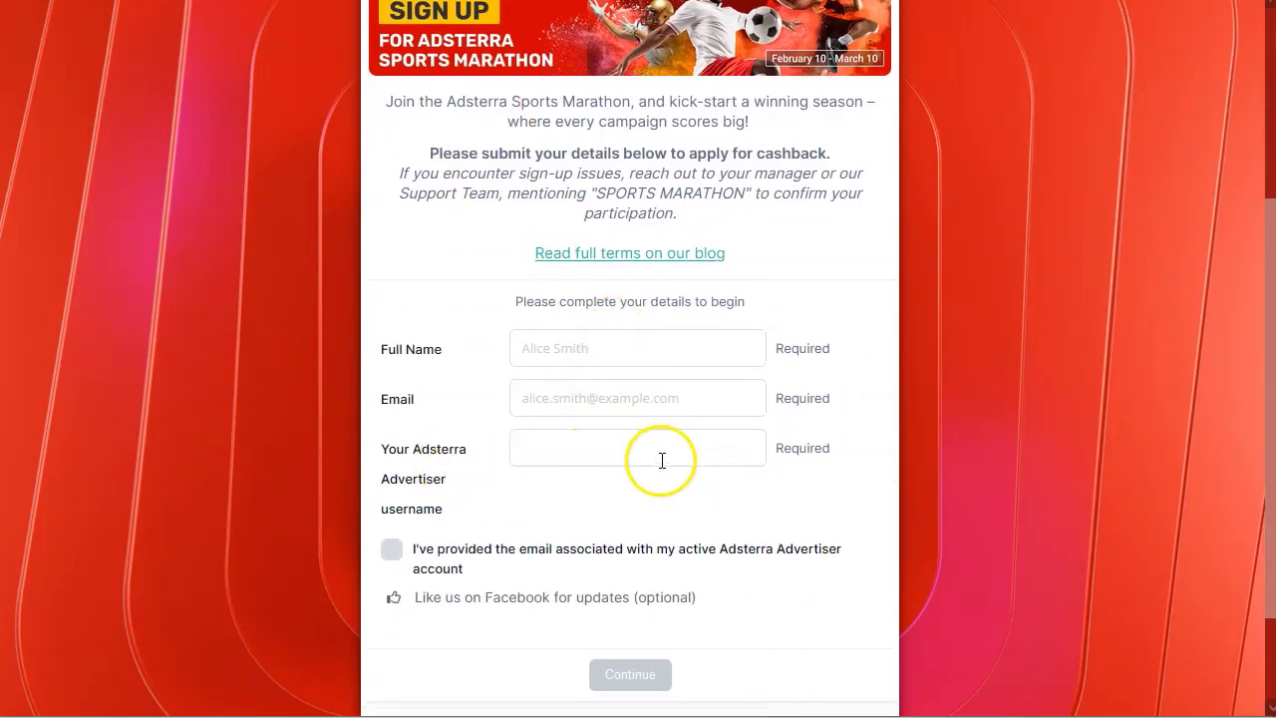
pyautogui.scroll(-1, 625, 452)
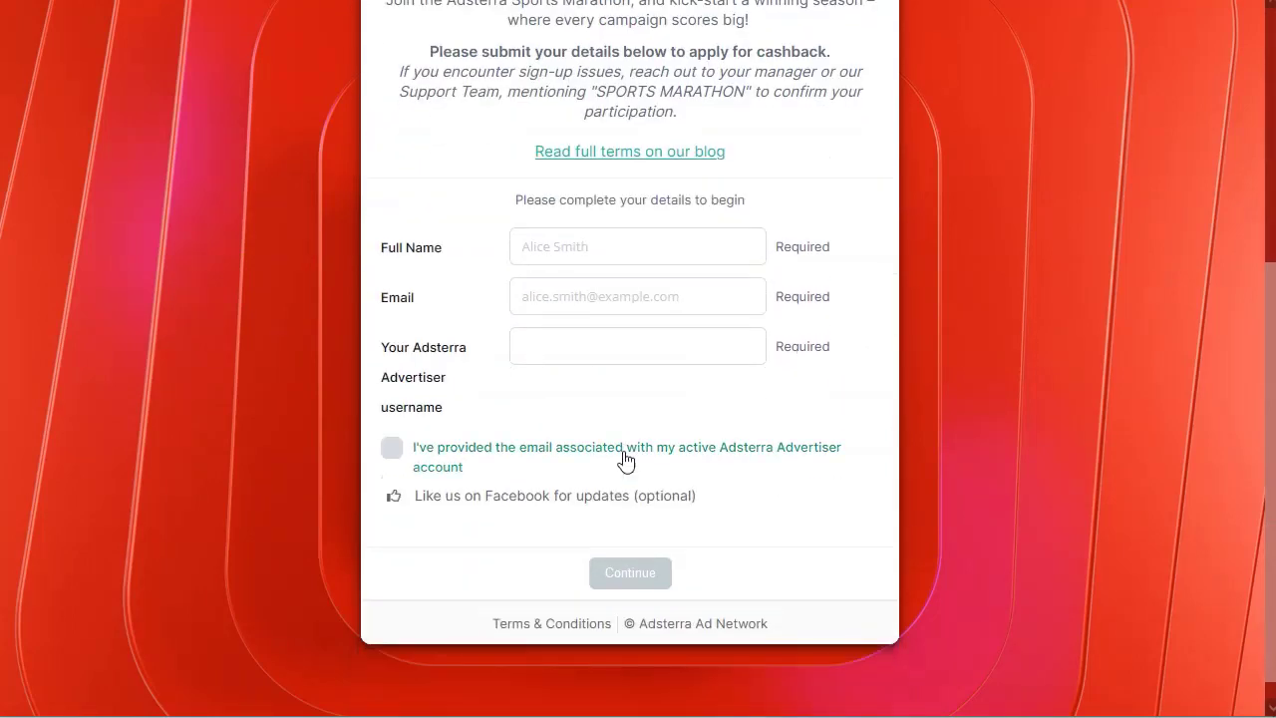
pyautogui.scroll(4, 348, 385)
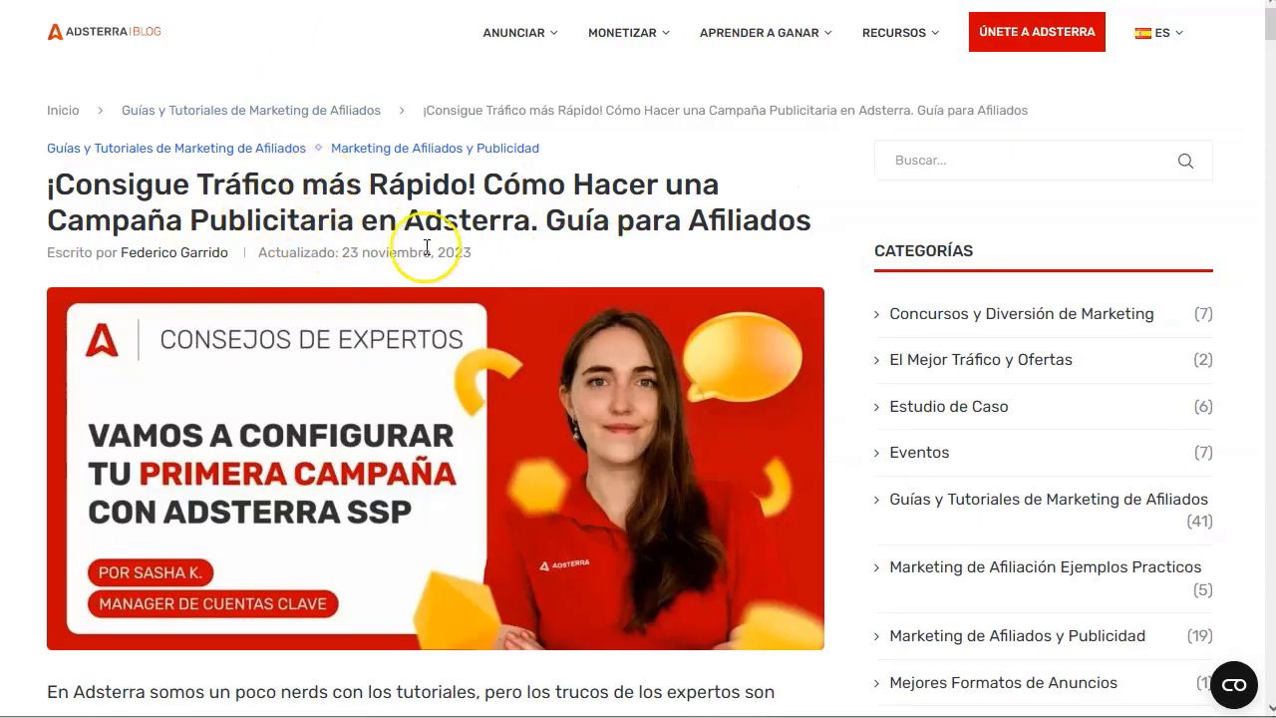
# Read the introduction of the Adsterra blog guide on setting up a first advertising campaign
pyautogui.scroll(-1, 272, 259)
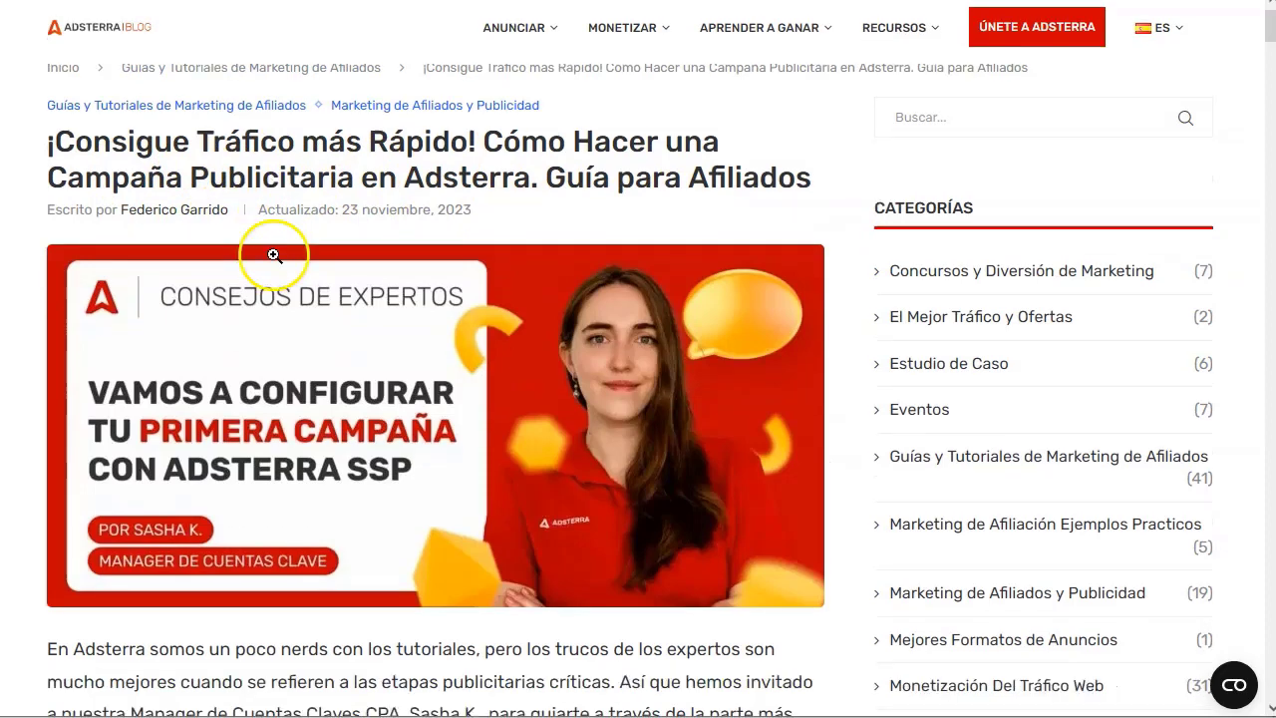
pyautogui.scroll(-3, 274, 256)
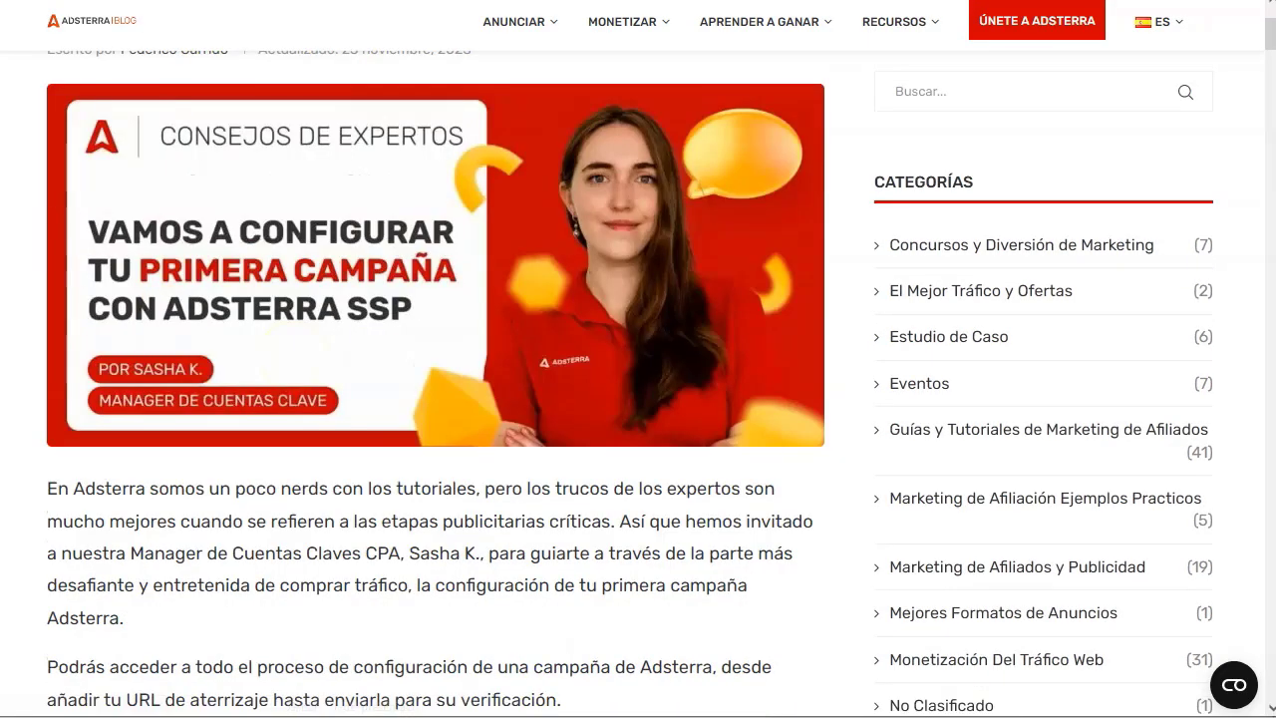